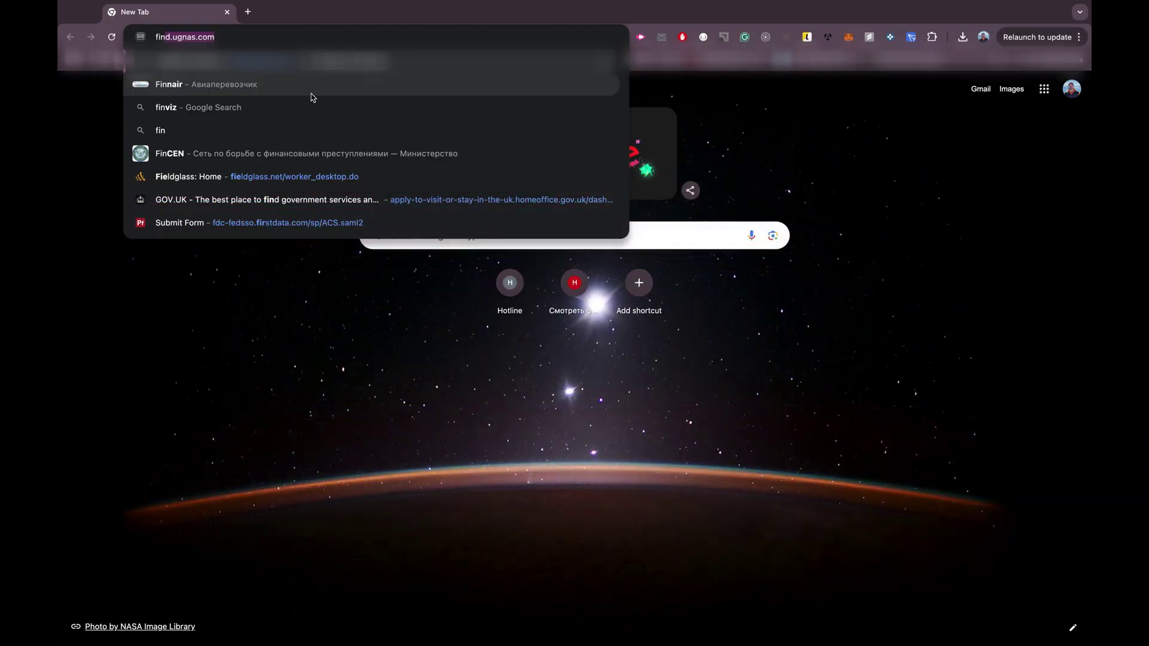
- Open find.ugnas.com and start the UGREEN NAS device initialization with the User Agreement accepted
{"action": "key", "text": "Return"}
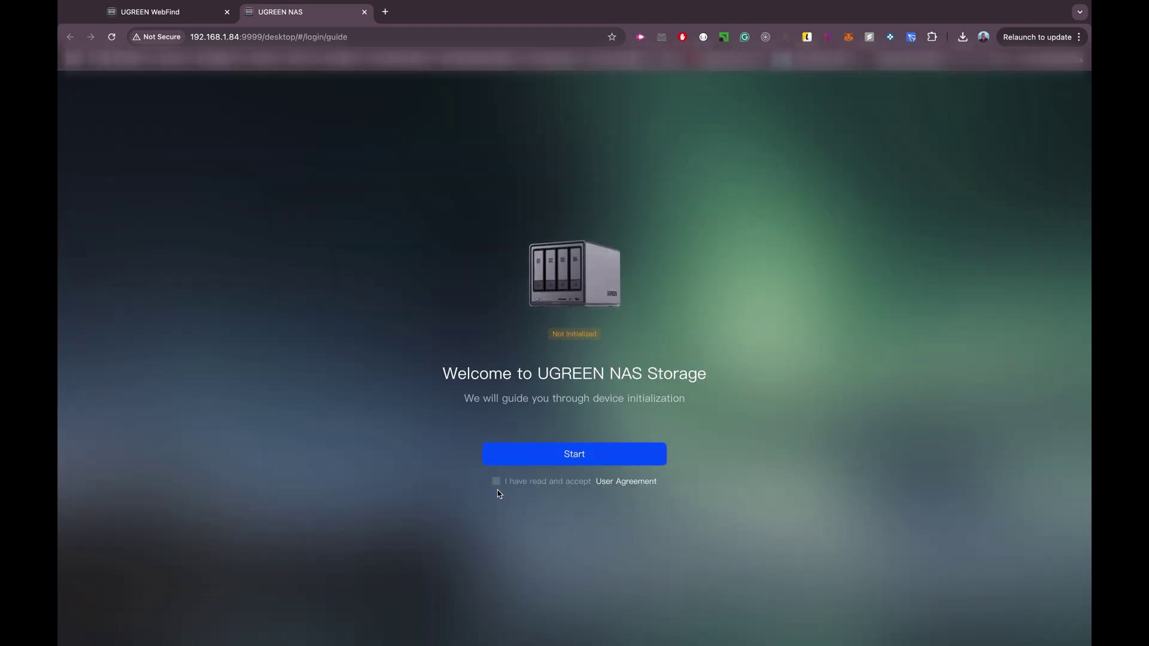
{"action": "left_click", "coordinate": [584, 457]}
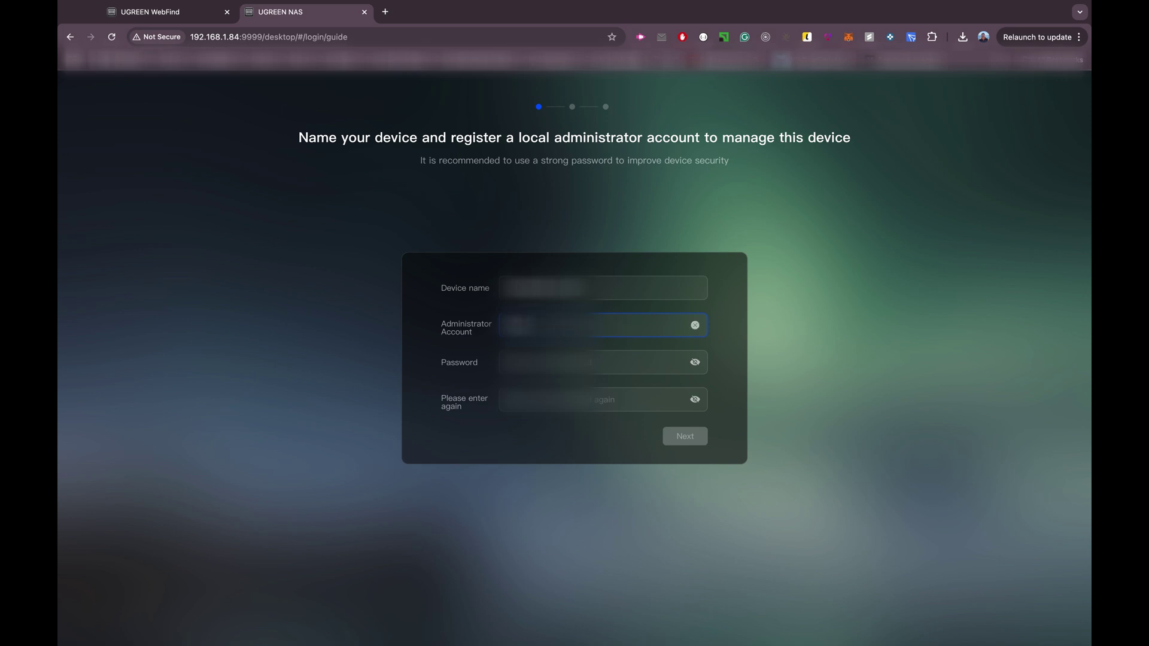
- Enter and confirm the administrator password, submit the local administrator account, and decline saving the password in the browser
{"action": "left_click", "coordinate": [592, 361]}
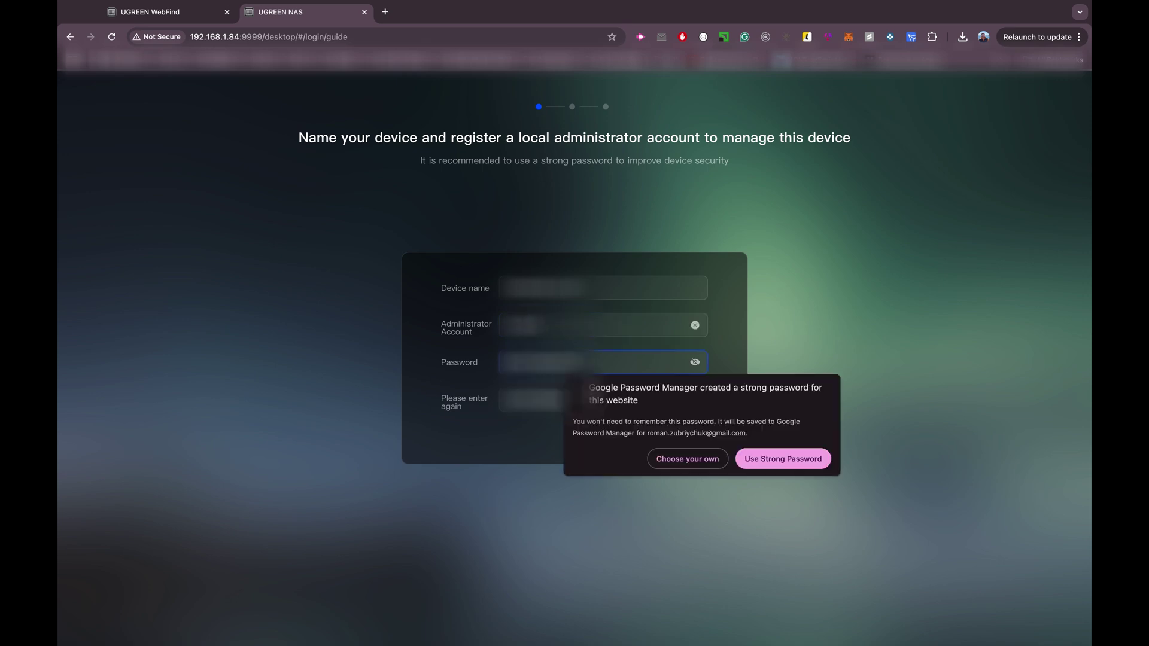
{"action": "left_click", "coordinate": [669, 459]}
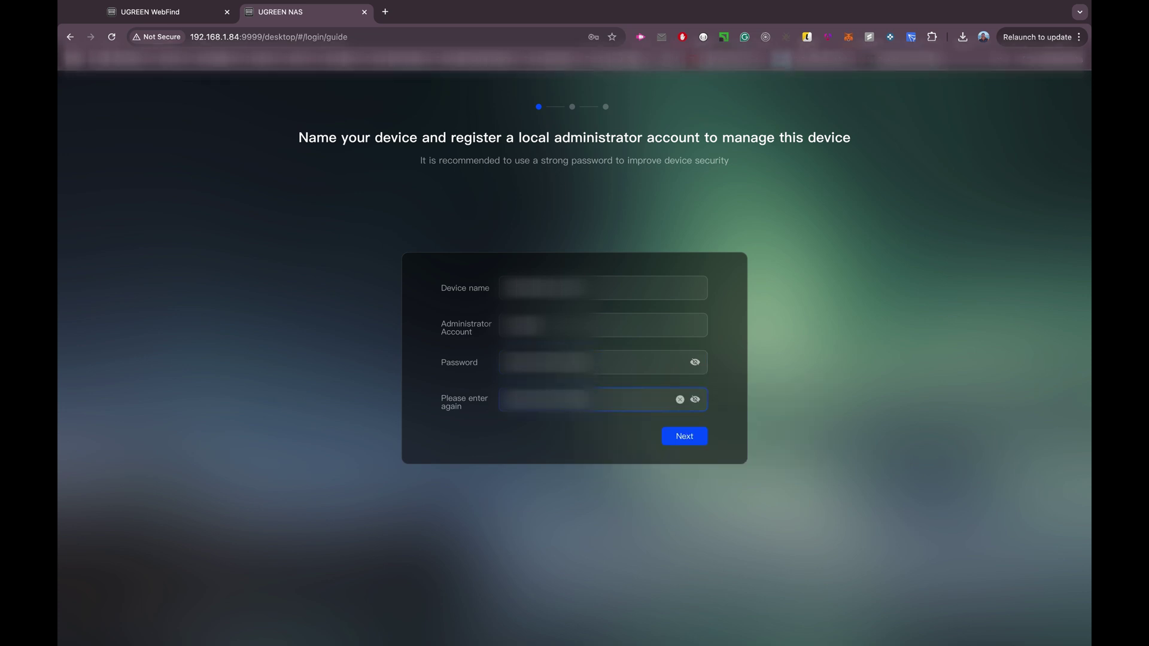
{"action": "left_click", "coordinate": [685, 438]}
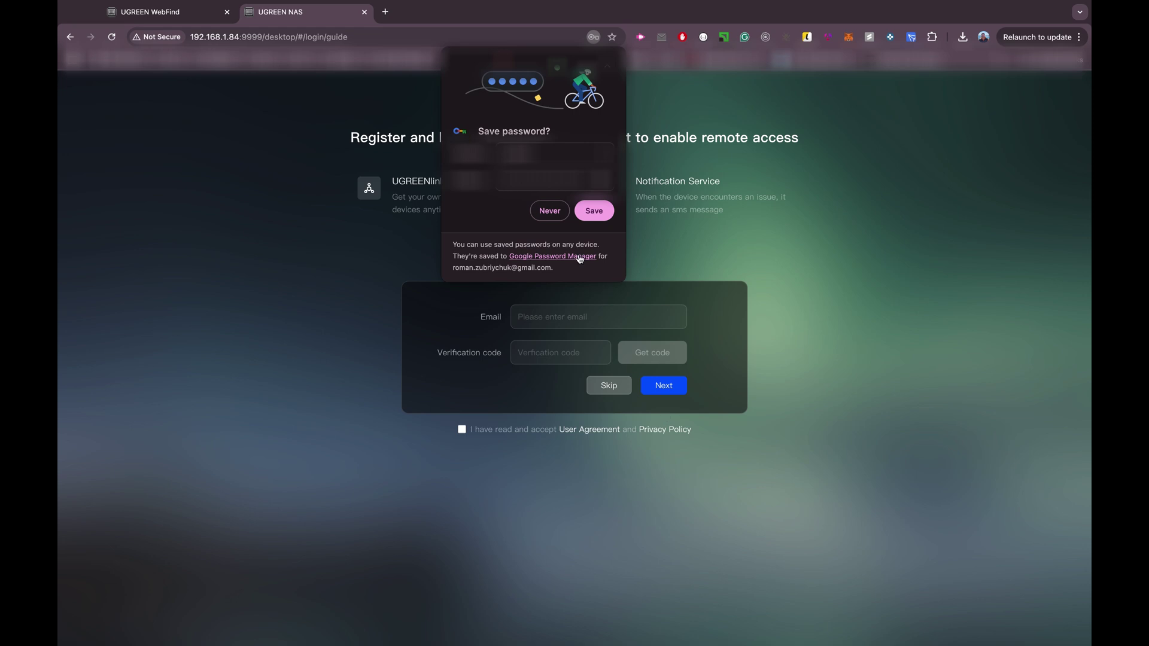
{"action": "left_click", "coordinate": [556, 215]}
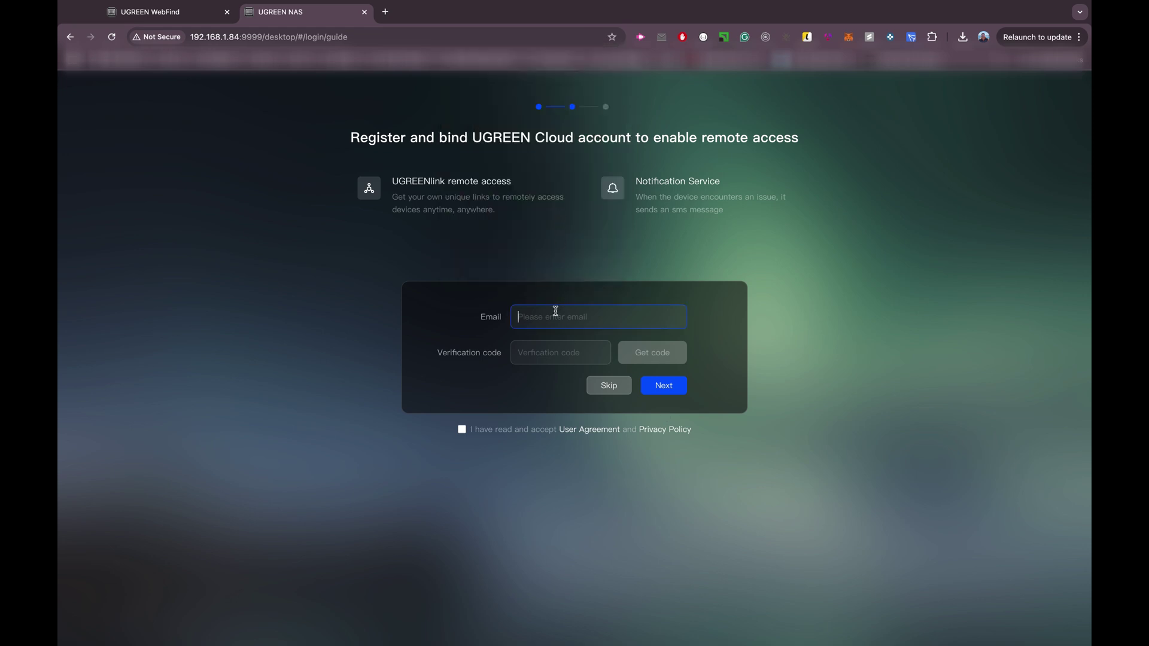
- Submit the UGREEN Cloud account e-mail with the requested verification code, accepting the User Agreement and Privacy Policy
{"action": "key", "text": "super+v"}
{"action": "left_click", "coordinate": [648, 358]}
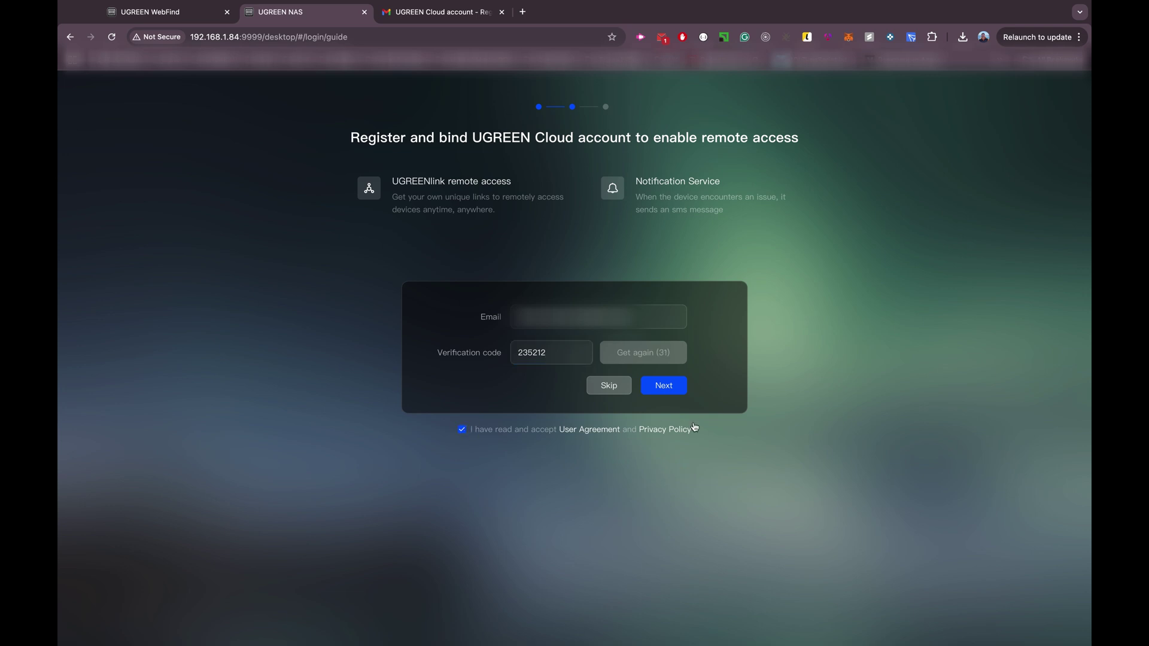
{"action": "left_click", "coordinate": [664, 385]}
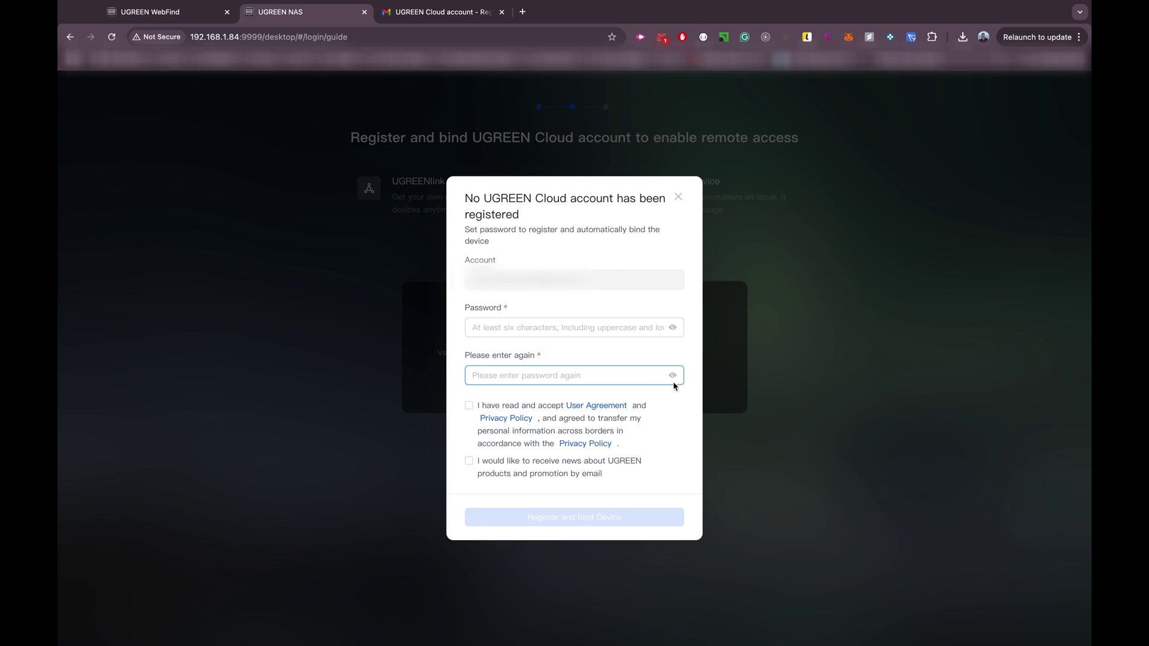
- Enter the new UGREEN Cloud account password and repeat it for confirmation
{"action": "left_click", "coordinate": [530, 330]}
{"action": "key", "text": "ctrl+v"}
{"action": "key", "text": "Tab"}
{"action": "key", "text": "ctrl+v"}
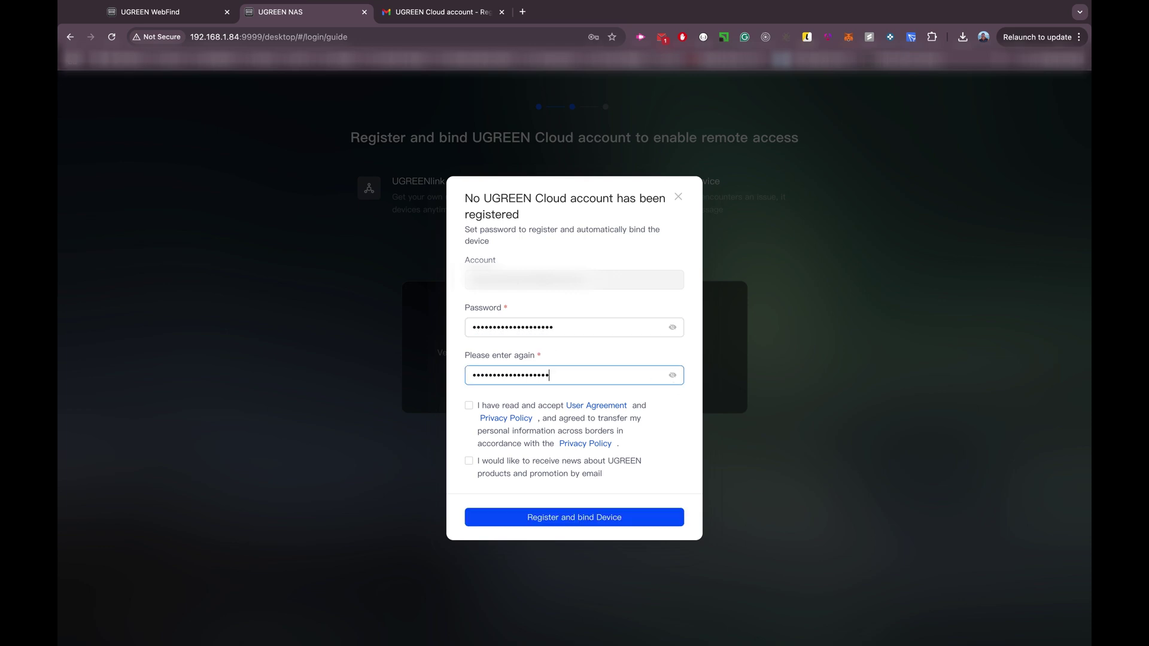
- Accept the agreement to register and bind the device, and initialize it with notifications only for UGOS and app updates
{"action": "left_click", "coordinate": [469, 405]}
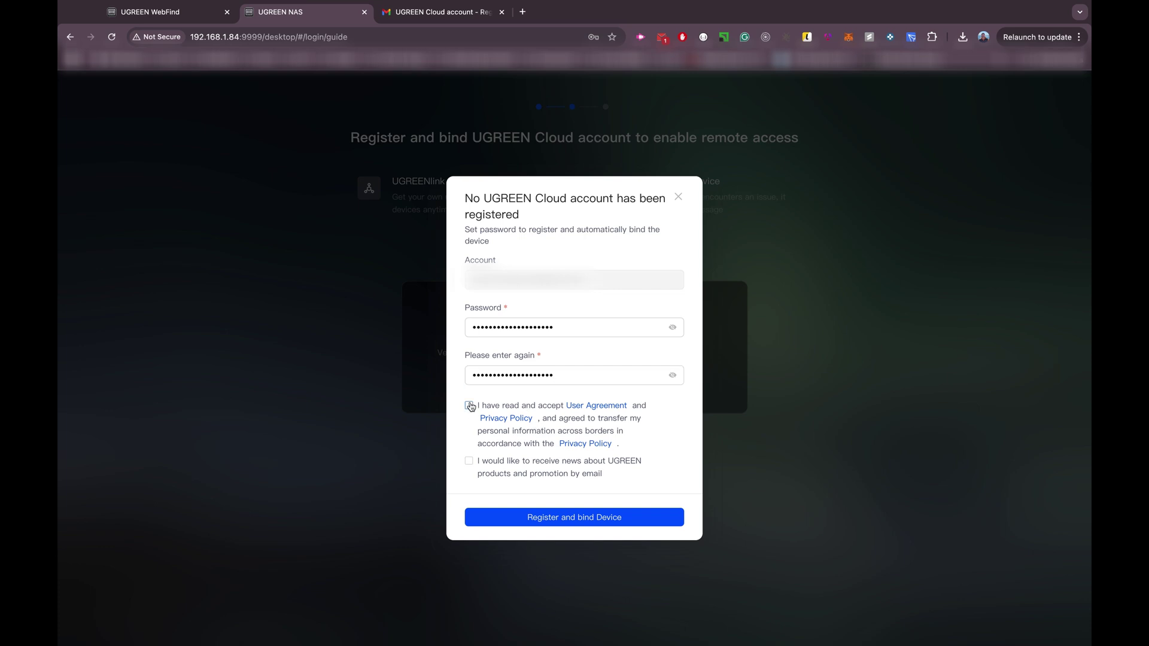
{"action": "left_click", "coordinate": [560, 522]}
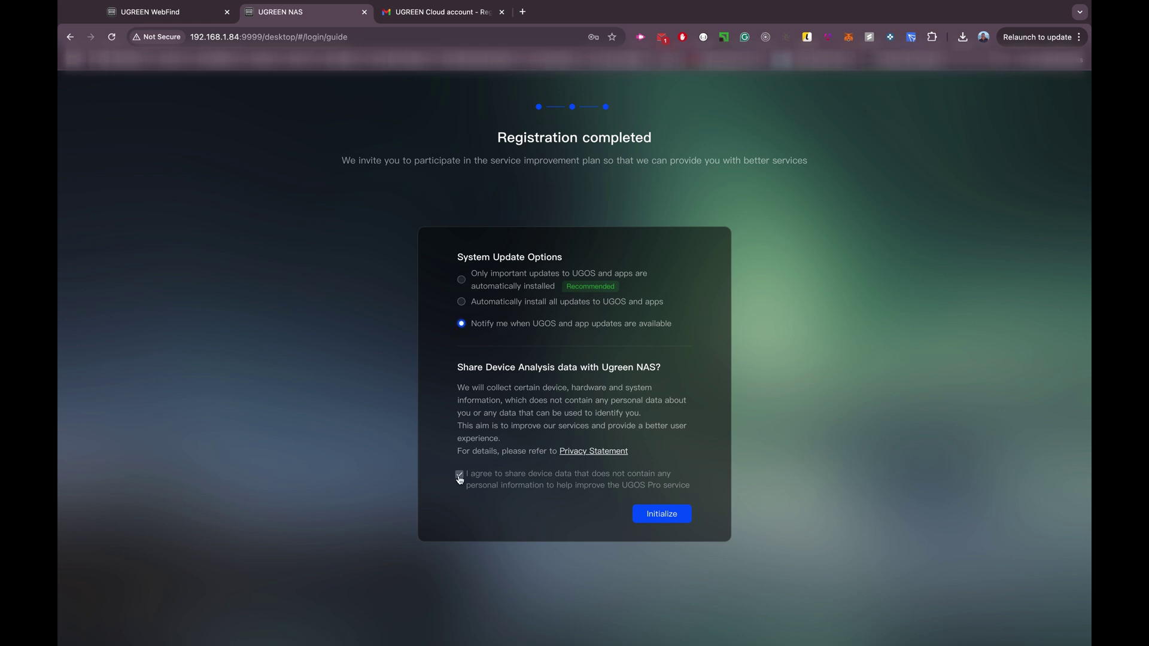
{"action": "left_click", "coordinate": [665, 514]}
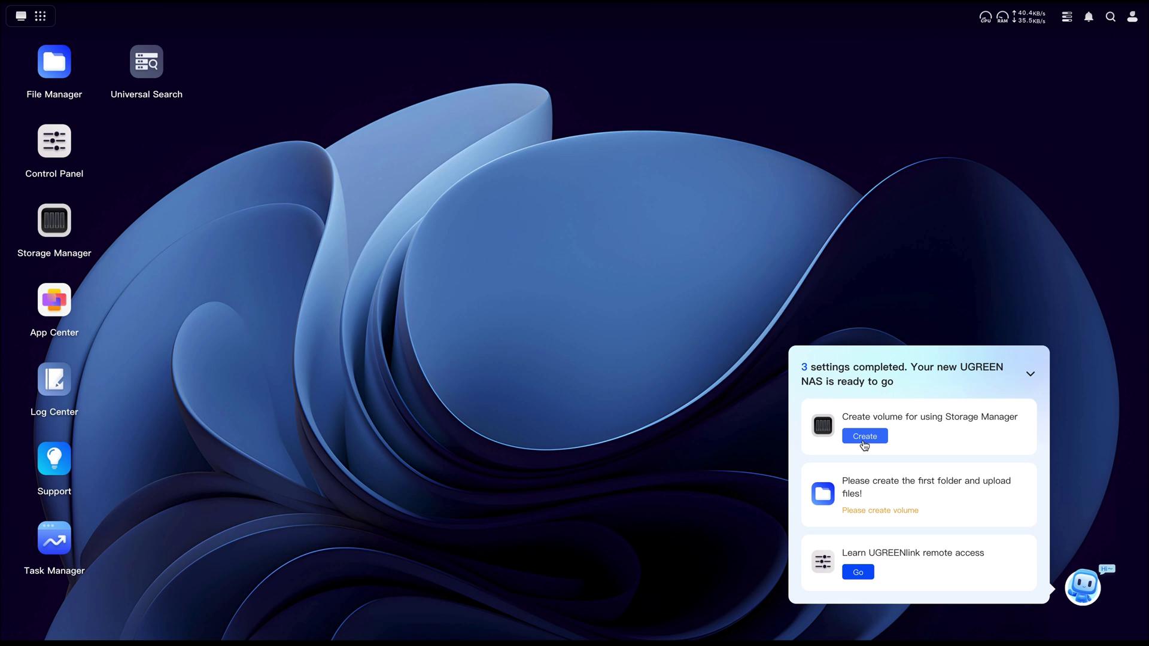
- Start creating a storage pool and volume in Storage Manager with RAID 1 as the RAID type
{"action": "left_click", "coordinate": [864, 437]}
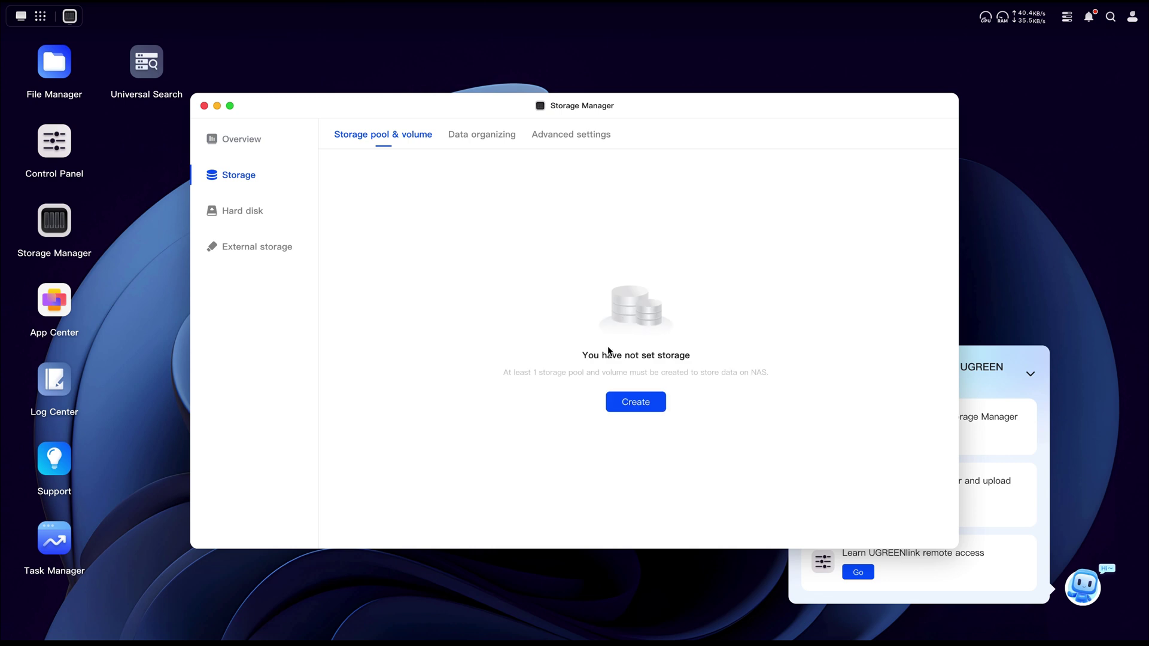
{"action": "left_click", "coordinate": [630, 400]}
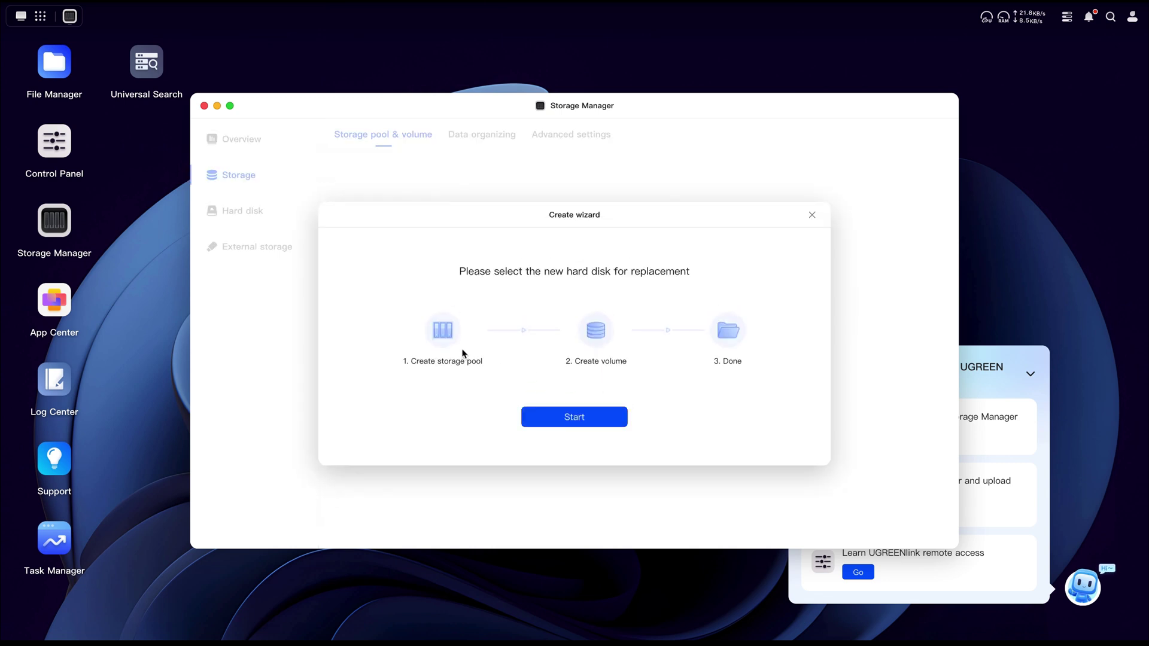
{"action": "left_click", "coordinate": [569, 422]}
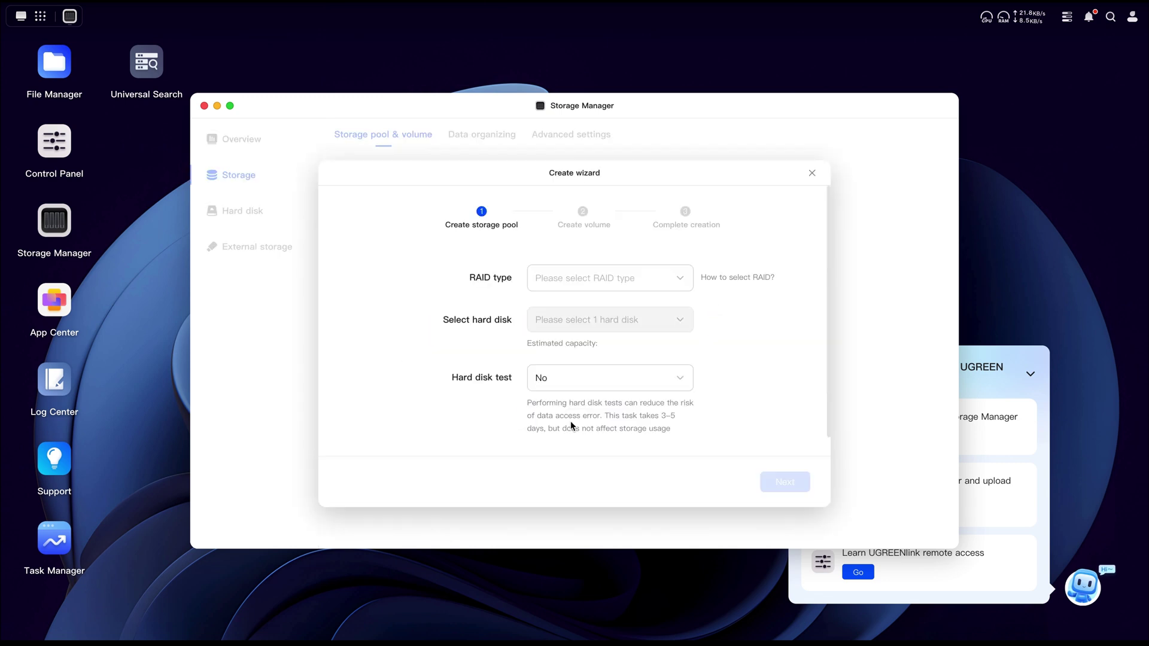
{"action": "left_click", "coordinate": [594, 284]}
{"action": "left_click", "coordinate": [572, 317]}
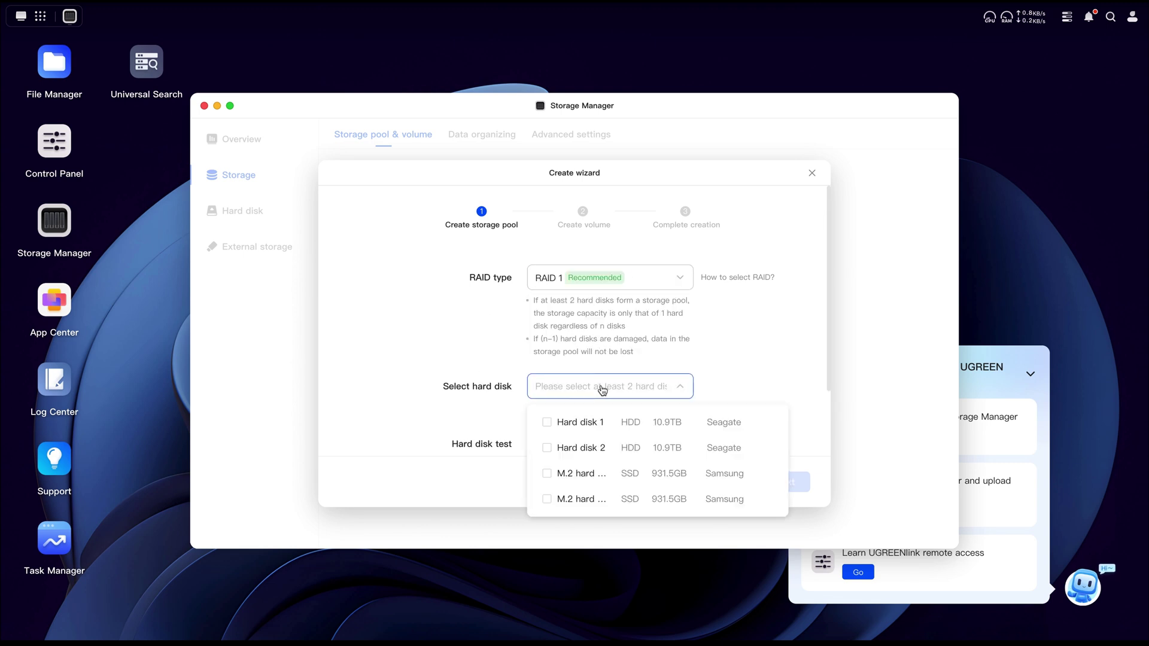
- Assign Hard disk 1 and Hard disk 2 to the storage pool and continue with the hard disk test set to No
{"action": "left_click", "coordinate": [546, 423]}
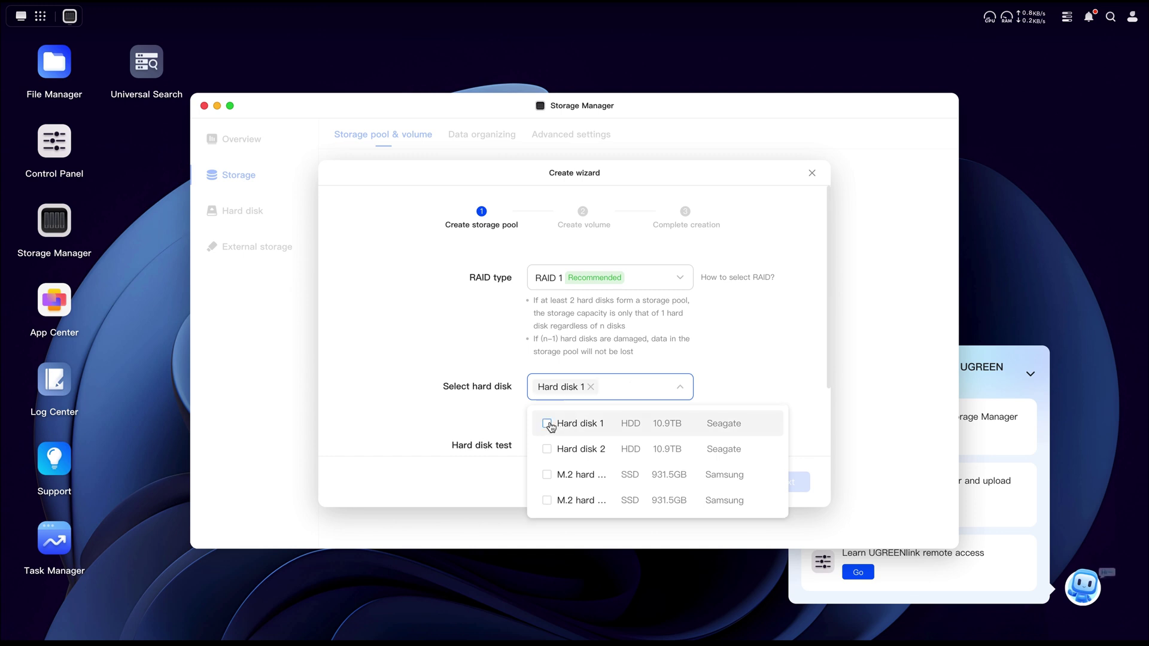
{"action": "left_click", "coordinate": [547, 450]}
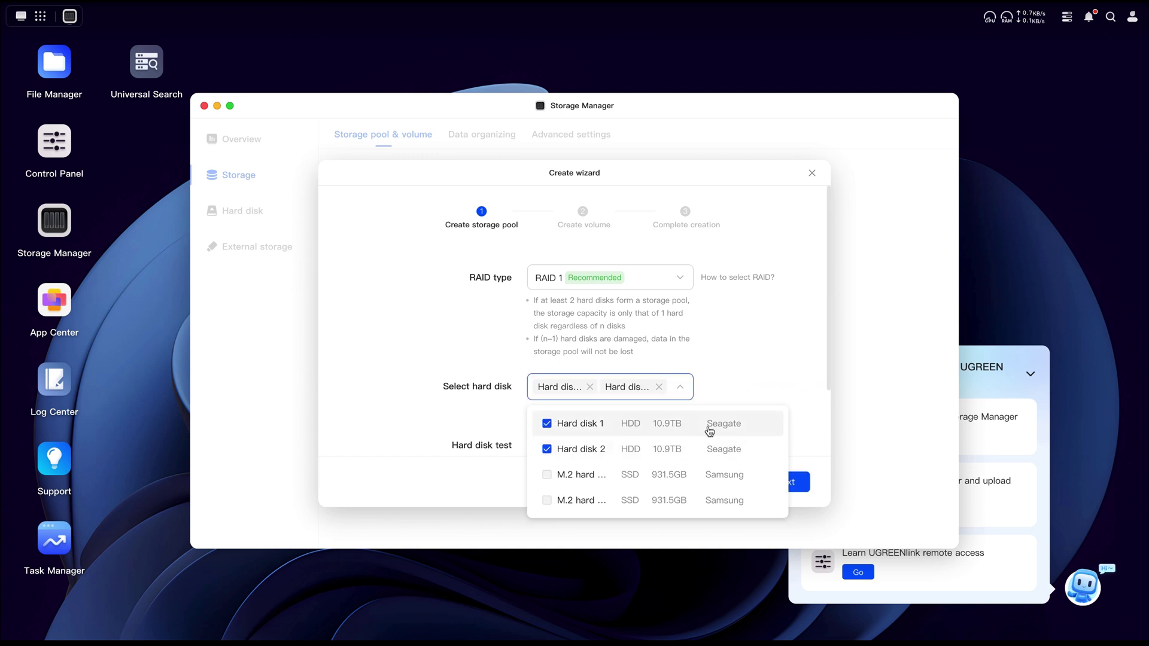
{"action": "left_click", "coordinate": [756, 372]}
{"action": "scroll", "coordinate": [756, 372], "scroll_direction": "down", "scroll_amount": 2}
{"action": "scroll", "coordinate": [756, 367], "scroll_direction": "down", "scroll_amount": 1}
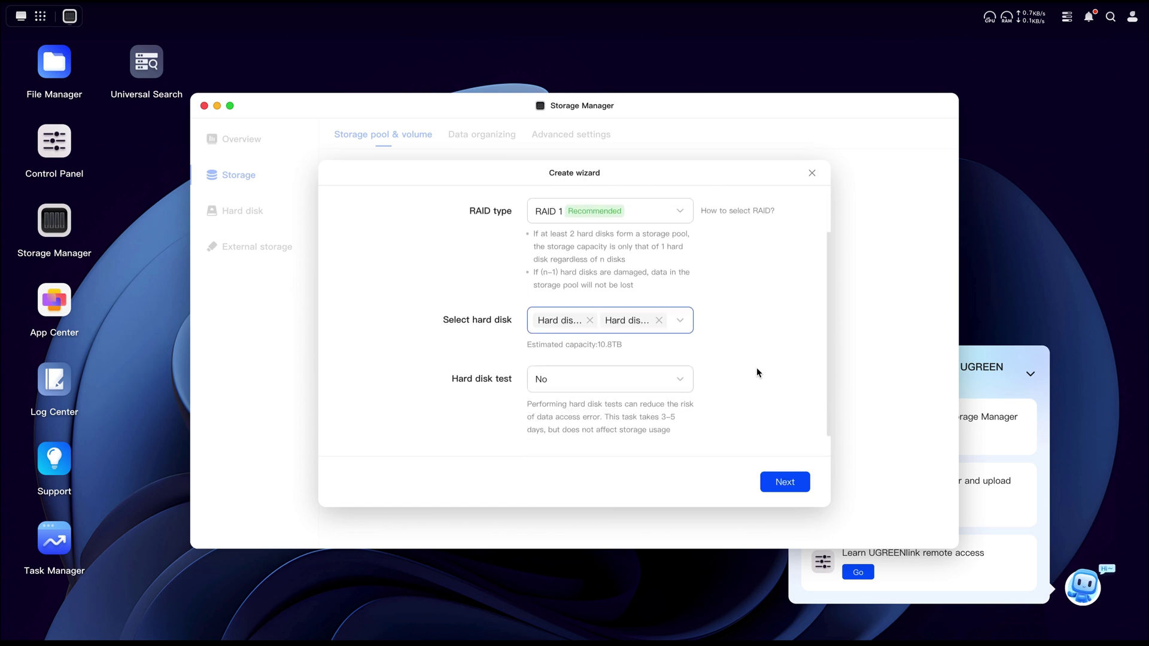
{"action": "left_click", "coordinate": [785, 483]}
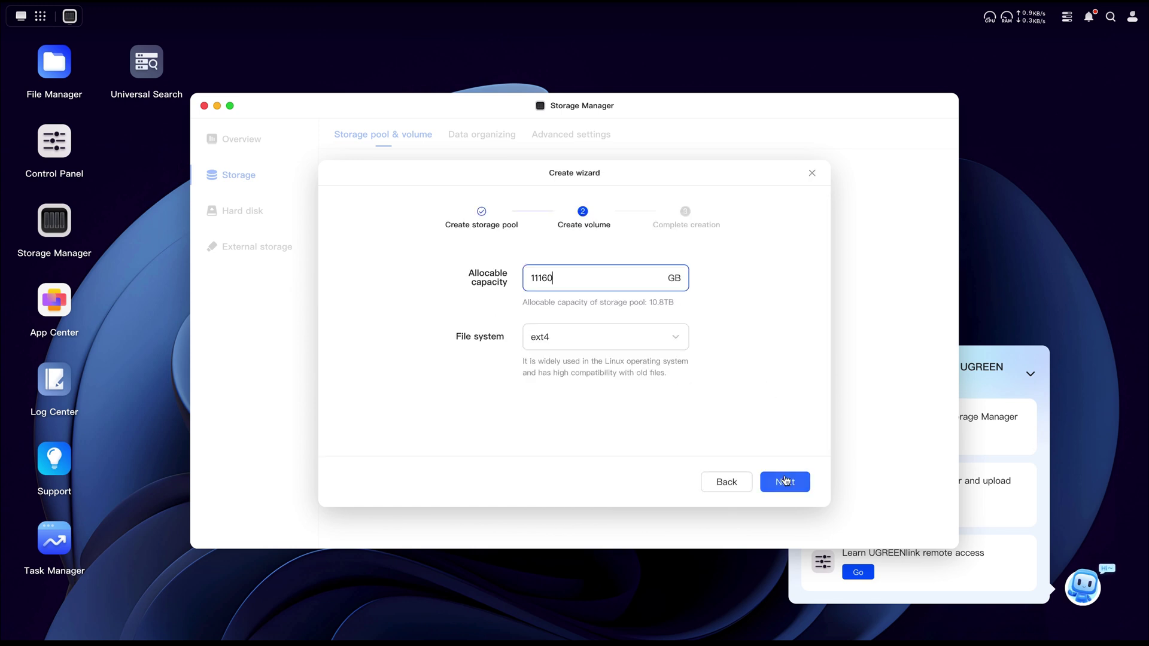
- Create an 11160 GB ext4 volume, agree to format both hard disks, and authorize with the administrator account password
{"action": "left_click", "coordinate": [782, 483]}
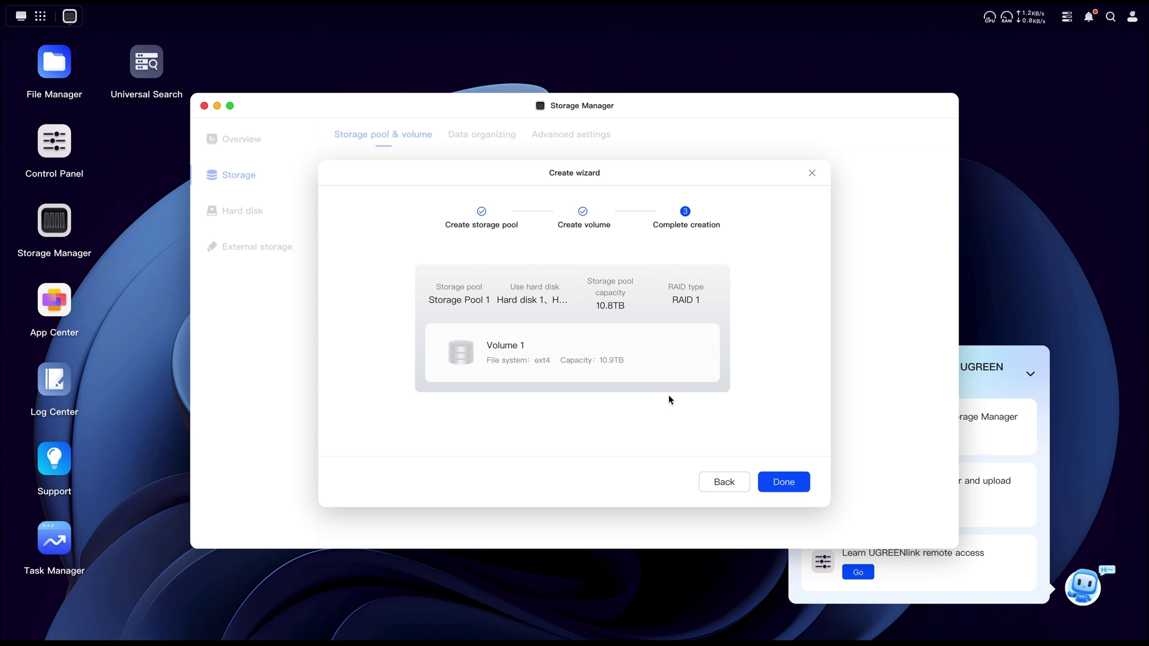
{"action": "left_click", "coordinate": [787, 487]}
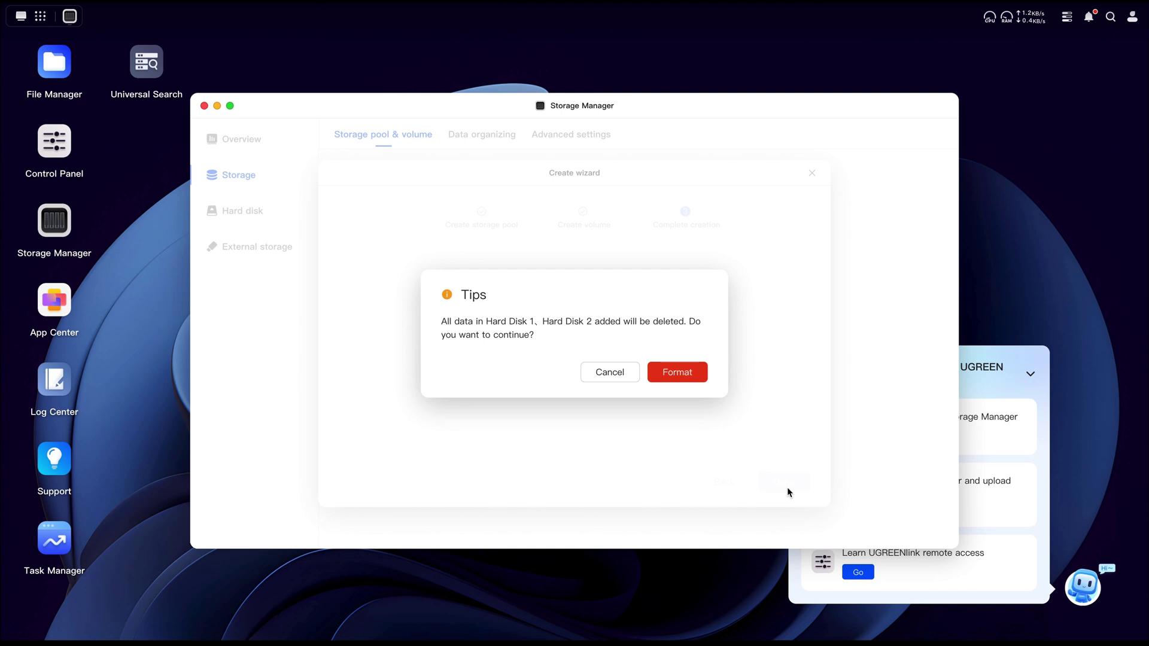
{"action": "left_click", "coordinate": [680, 372]}
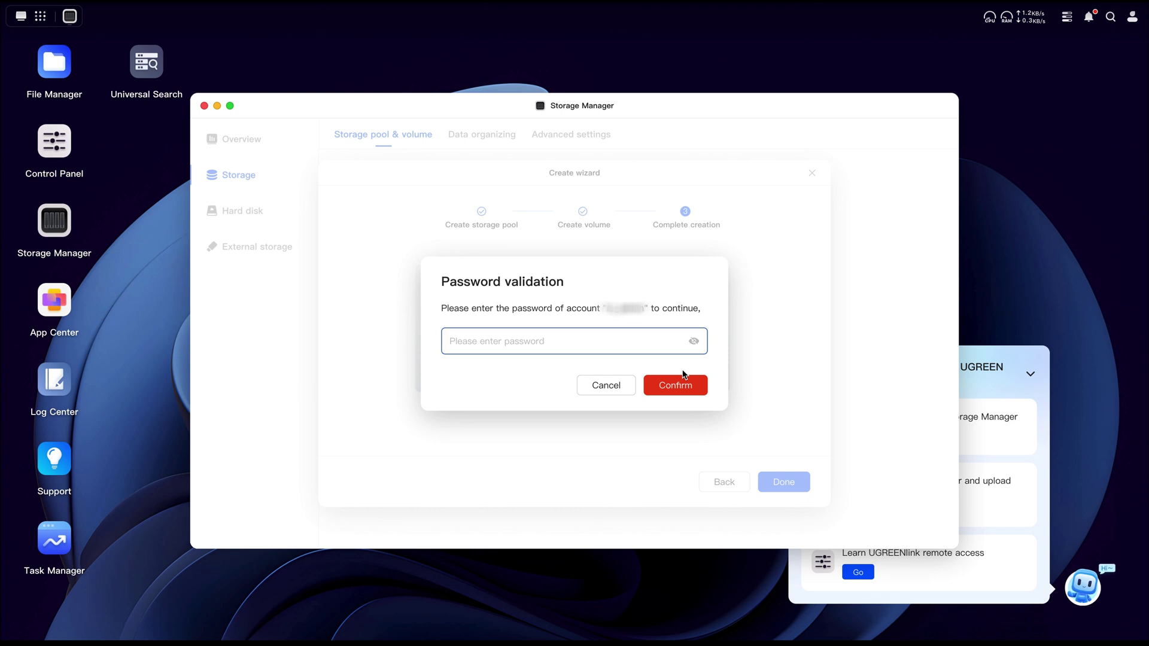
{"action": "key", "text": "ctrl+v"}
{"action": "left_click", "coordinate": [681, 385]}
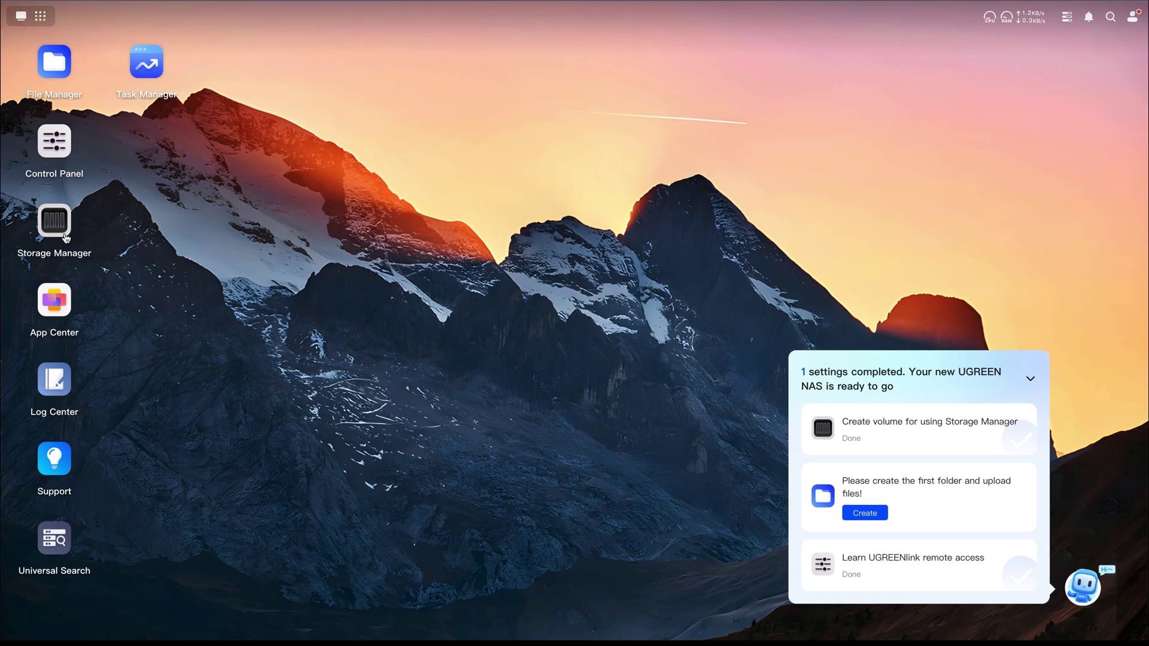
- Open Storage Manager and show the list of installed hard disks
{"action": "left_click", "coordinate": [58, 231]}
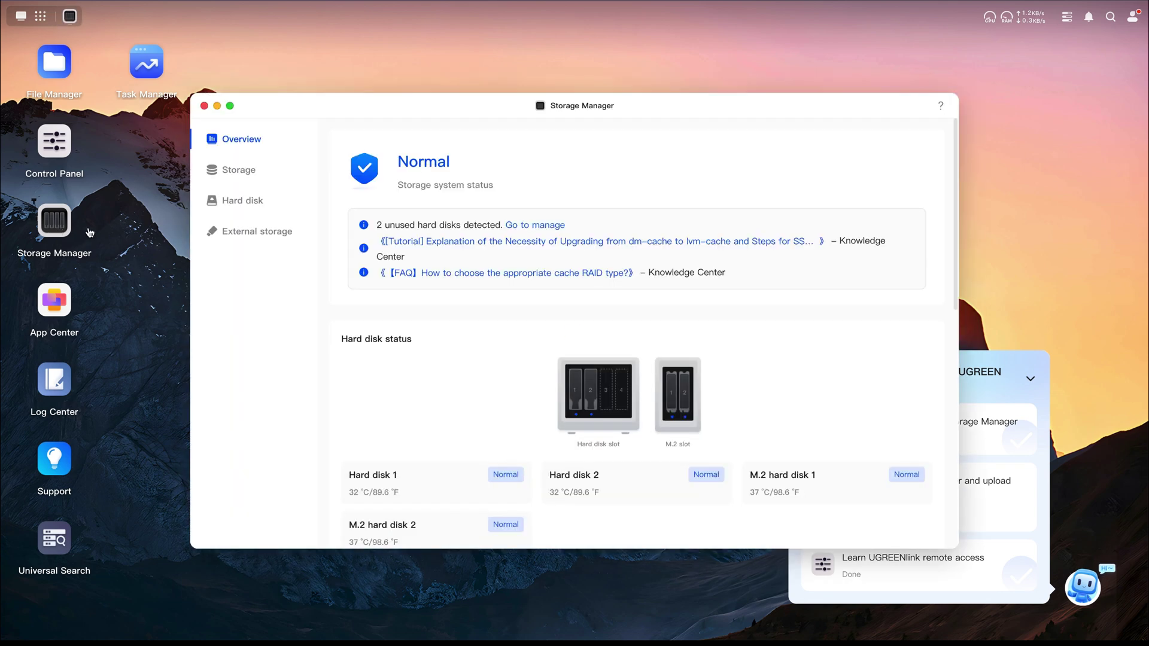
{"action": "left_click", "coordinate": [242, 201]}
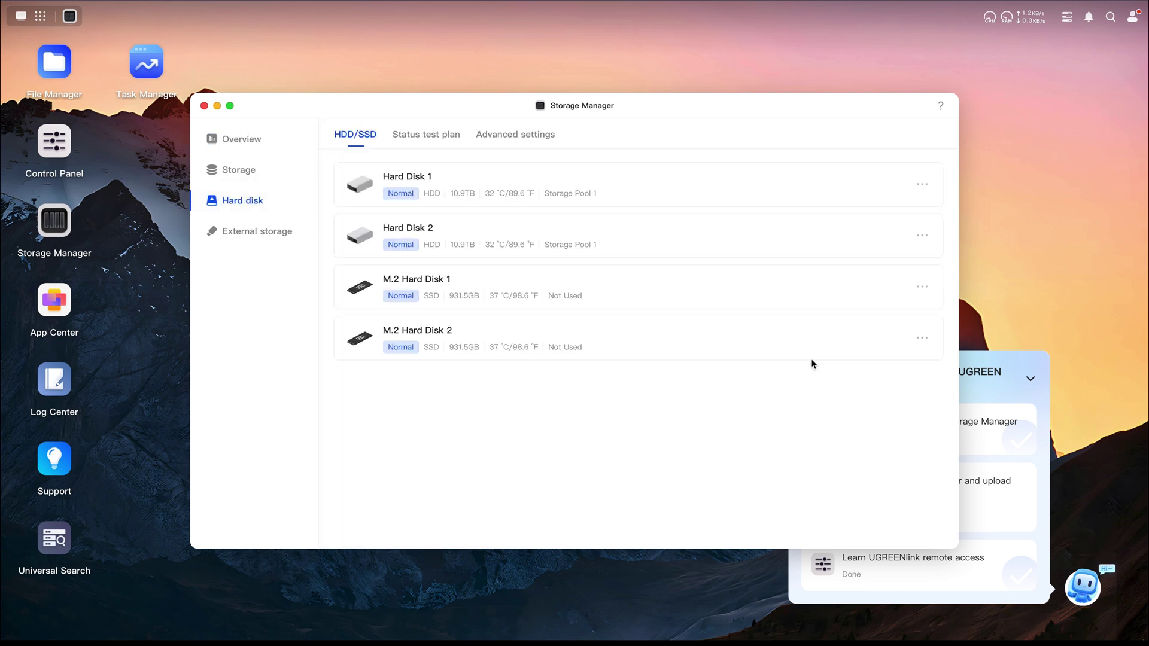
{"action": "left_click", "coordinate": [924, 288]}
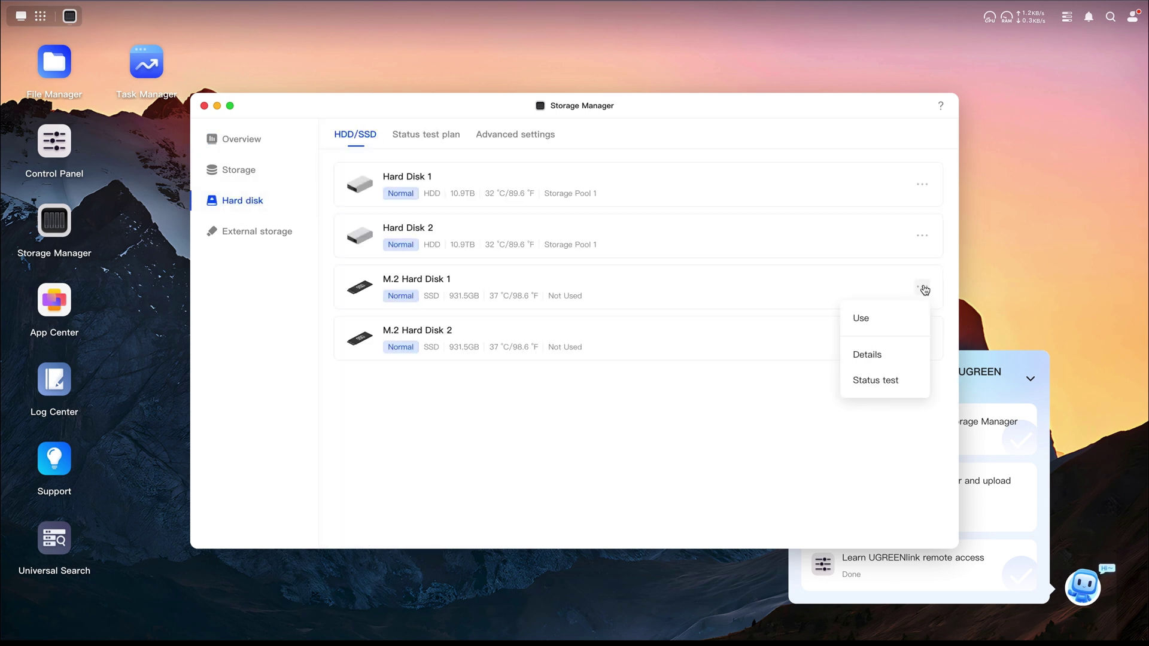
{"action": "left_click", "coordinate": [884, 328]}
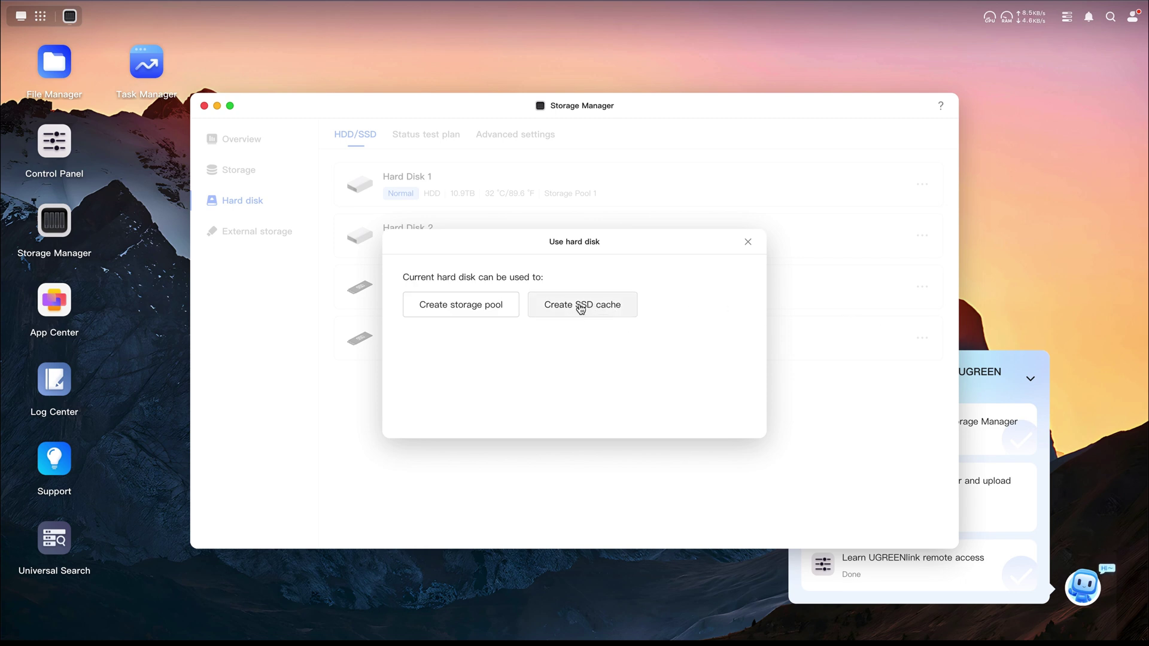
{"action": "left_click", "coordinate": [580, 307]}
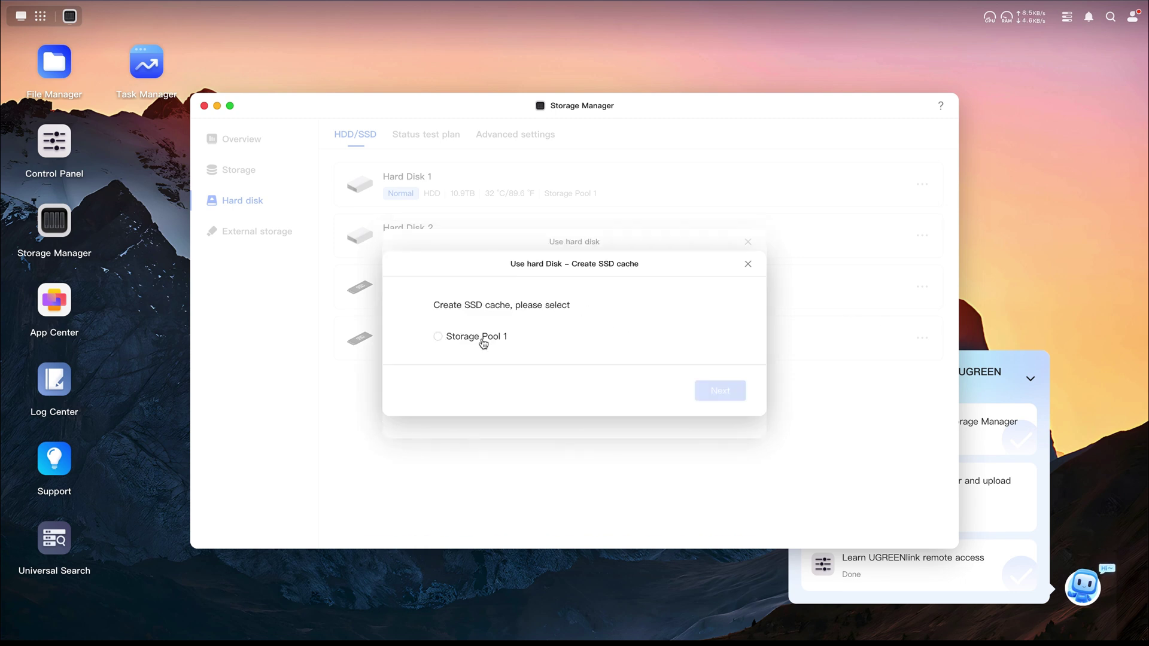
{"action": "left_click", "coordinate": [456, 342]}
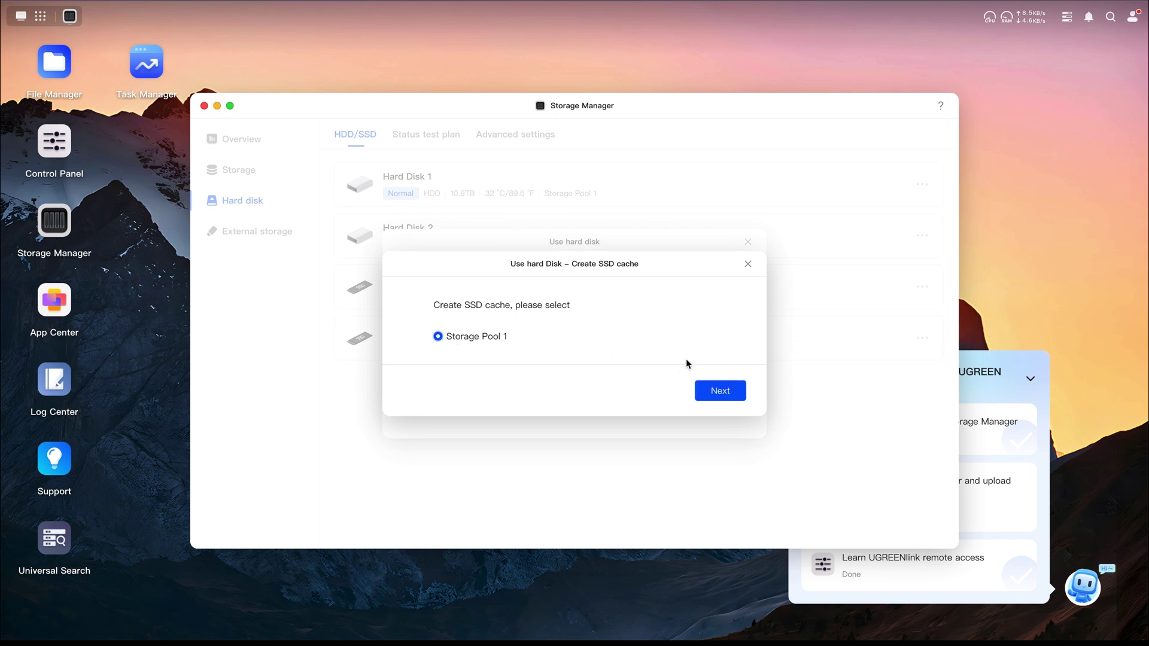
{"action": "left_click", "coordinate": [750, 265]}
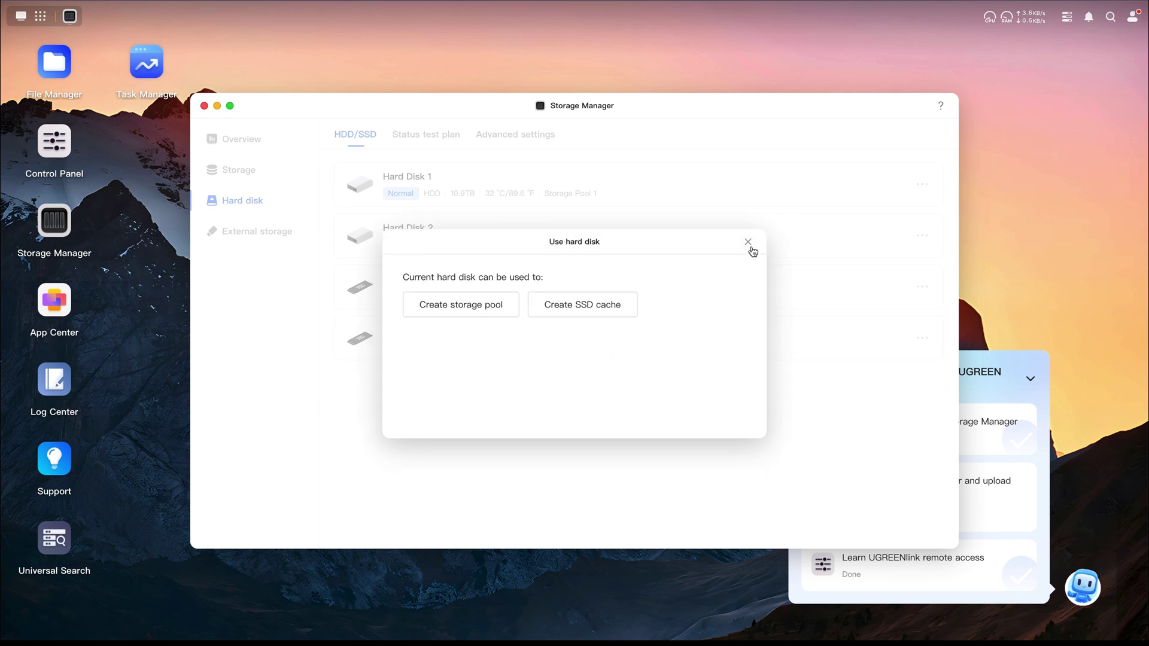
{"action": "left_click", "coordinate": [750, 247]}
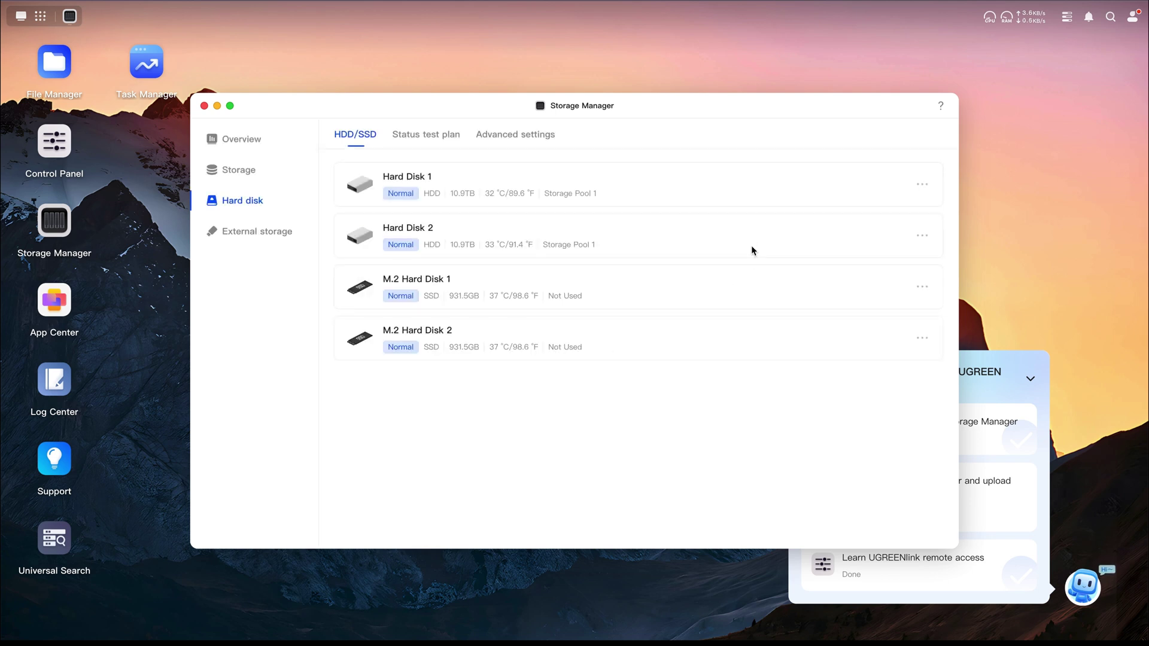
- Start creating an SSD cache on Storage Pool 1 for Volume 1 in Read/write cache mode, accepting the data loss risk
{"action": "left_click", "coordinate": [252, 174]}
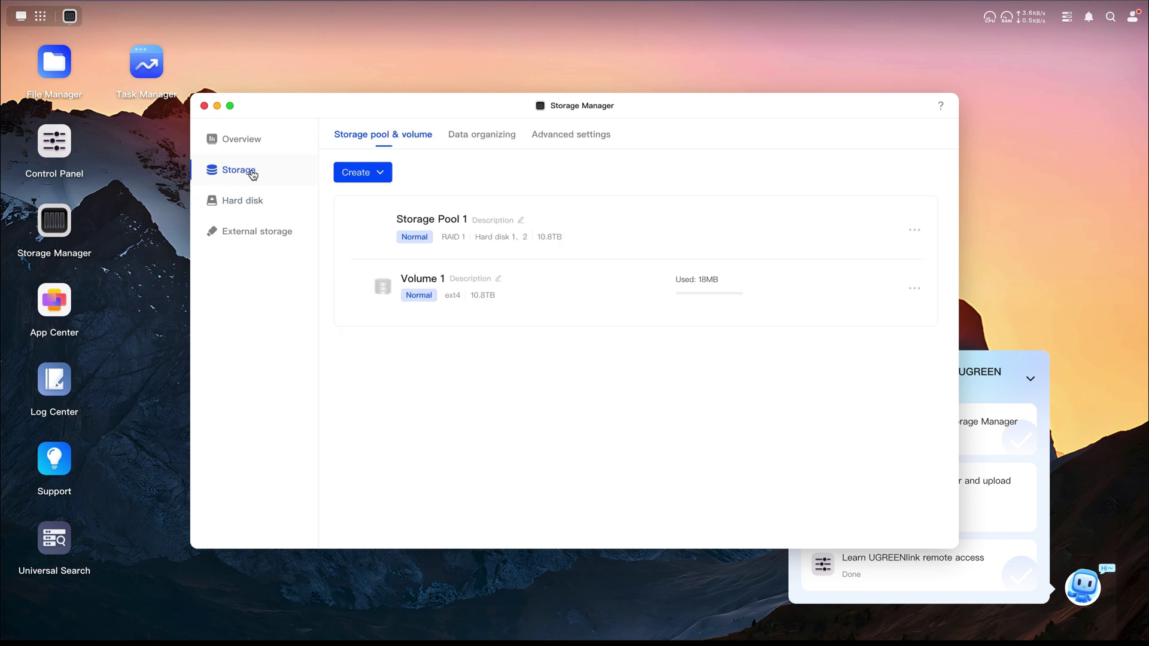
{"action": "left_click", "coordinate": [913, 231]}
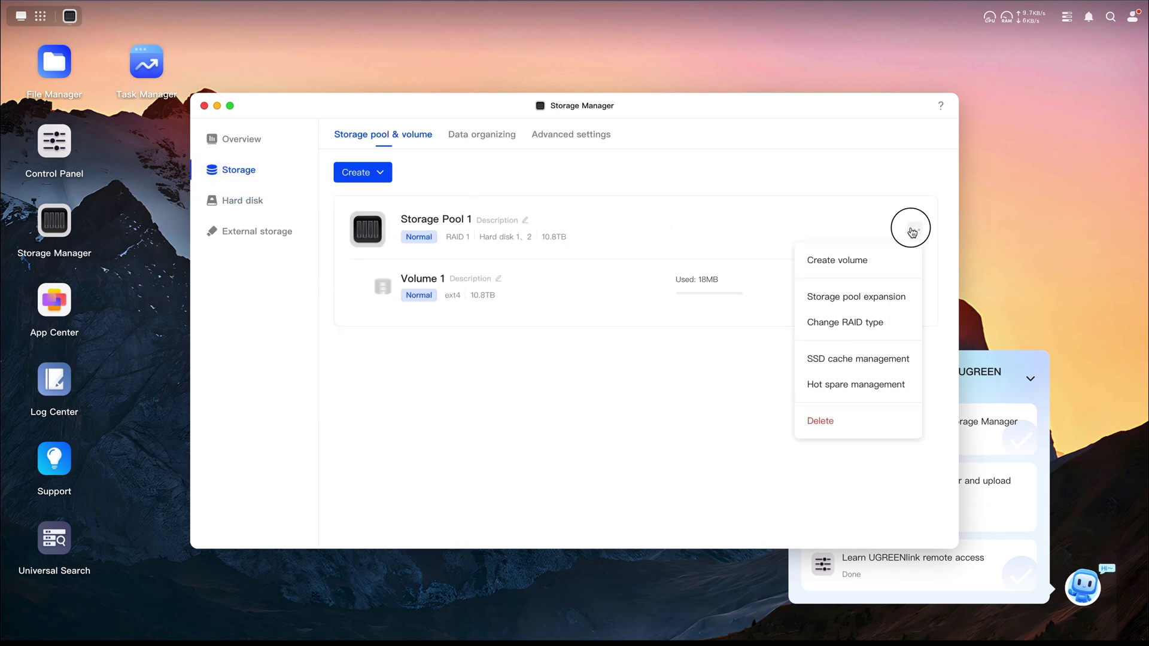
{"action": "left_click", "coordinate": [856, 360]}
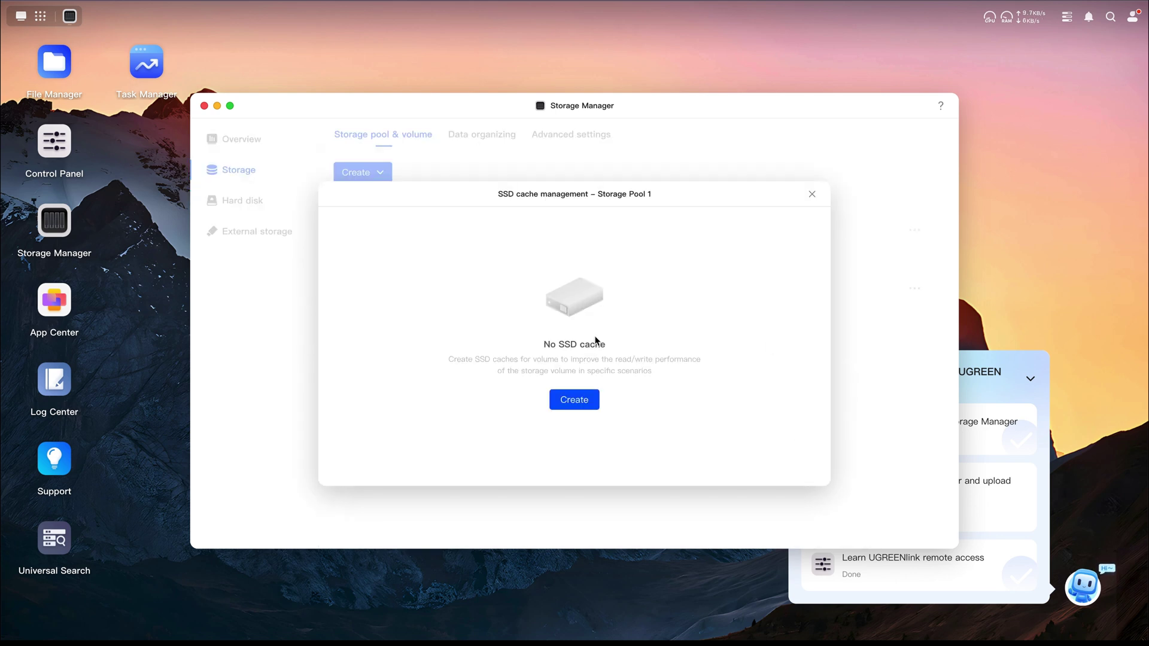
{"action": "left_click", "coordinate": [570, 404]}
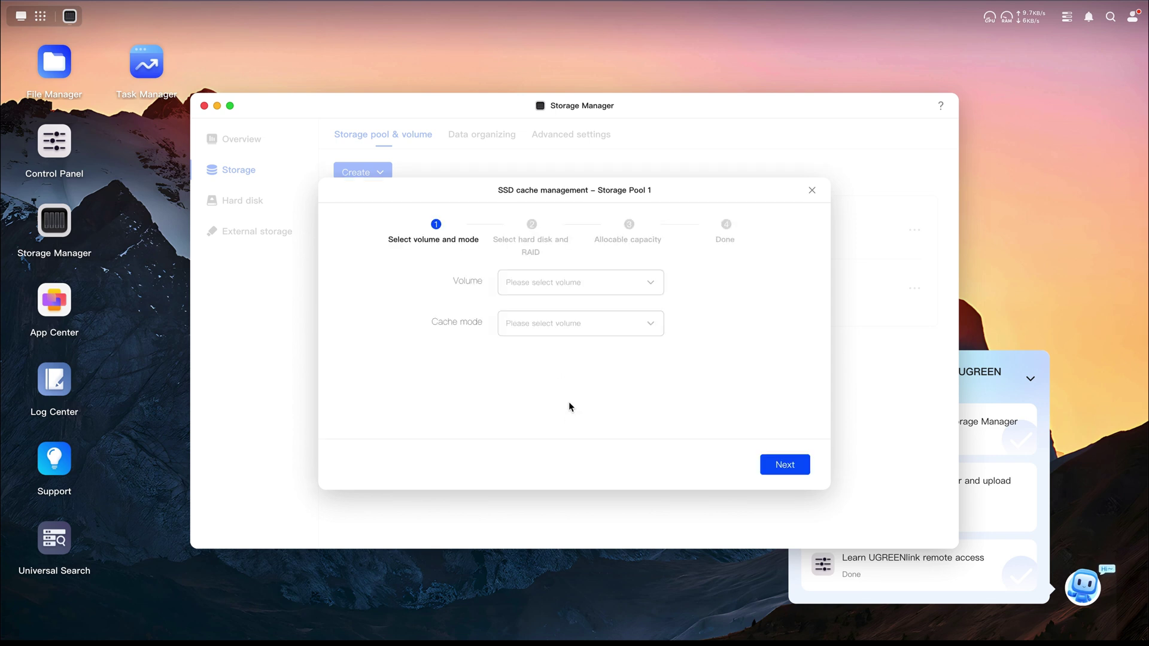
{"action": "left_click", "coordinate": [557, 290]}
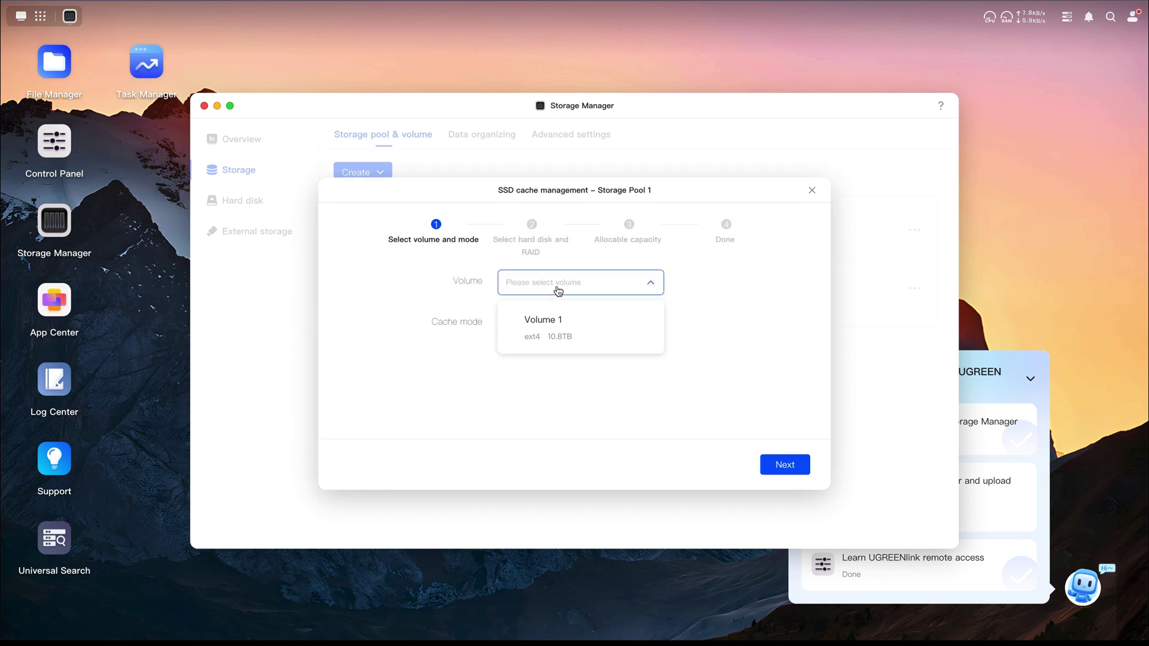
{"action": "left_click", "coordinate": [552, 323]}
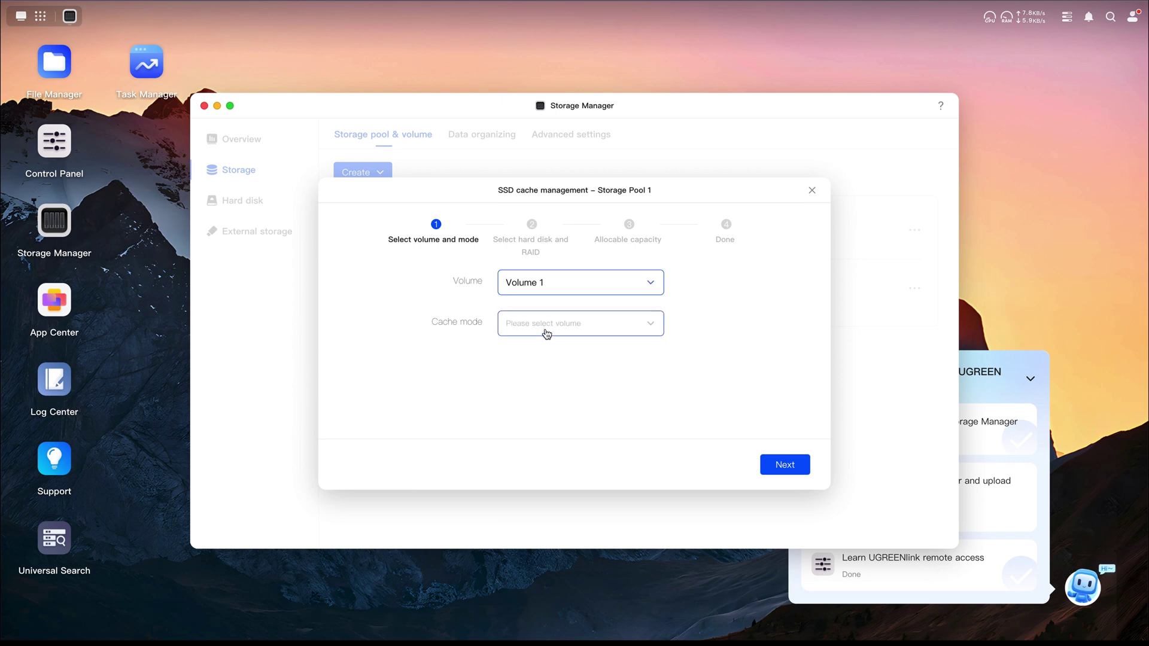
{"action": "left_click", "coordinate": [545, 332]}
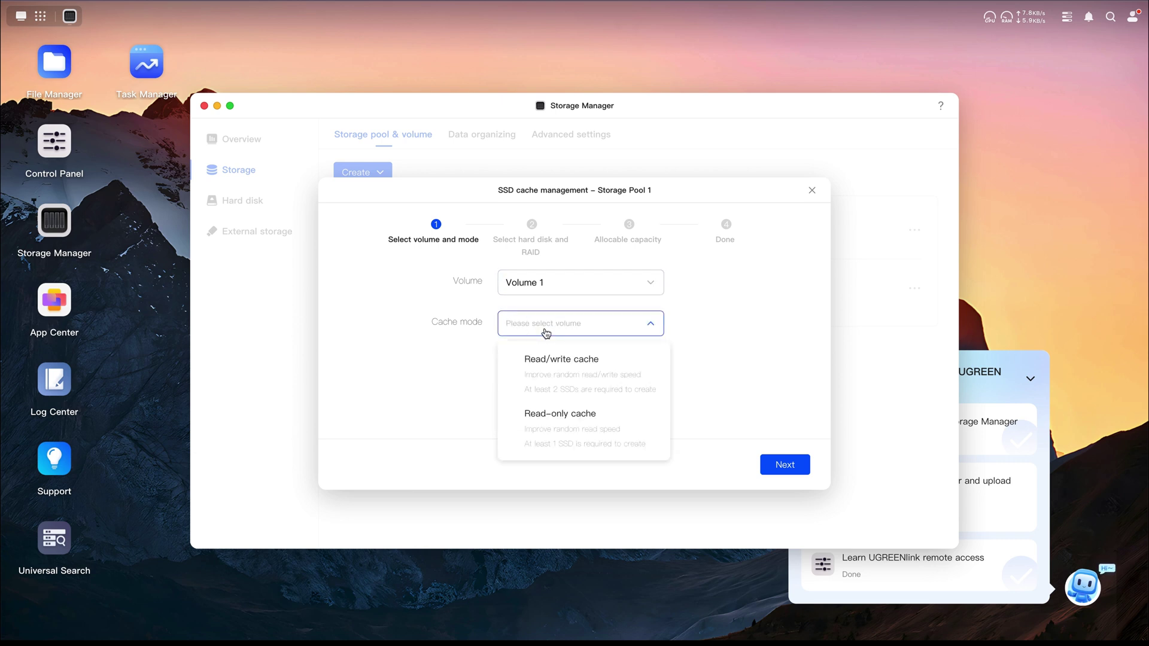
{"action": "left_click", "coordinate": [555, 363]}
{"action": "left_click", "coordinate": [780, 465]}
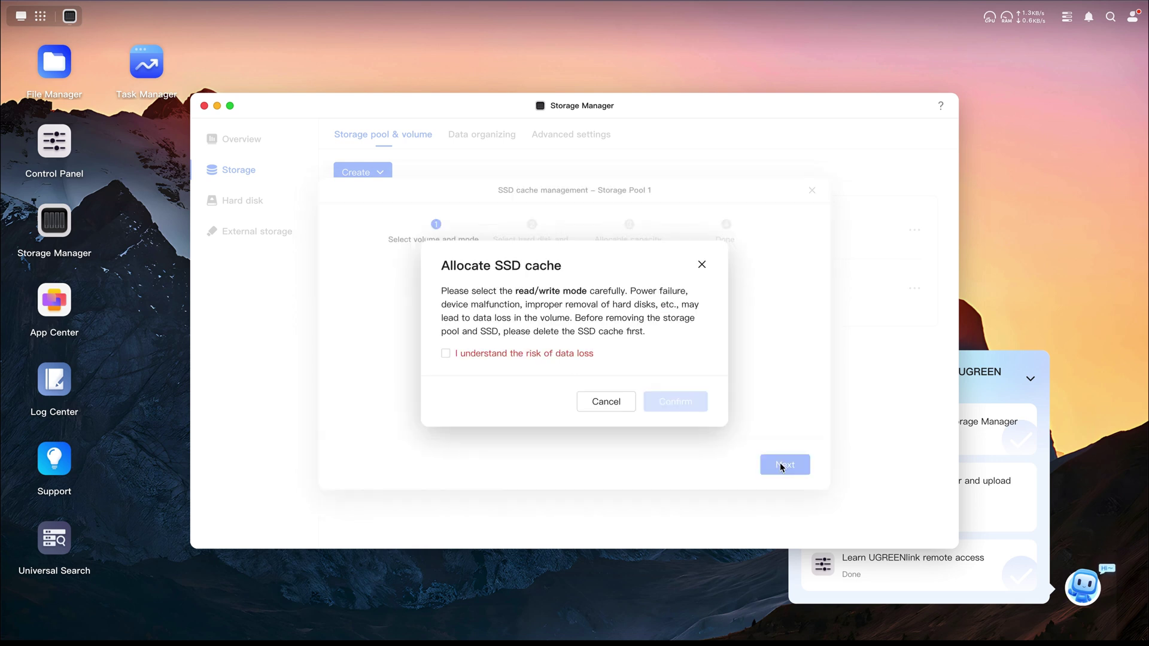
{"action": "left_click", "coordinate": [445, 354]}
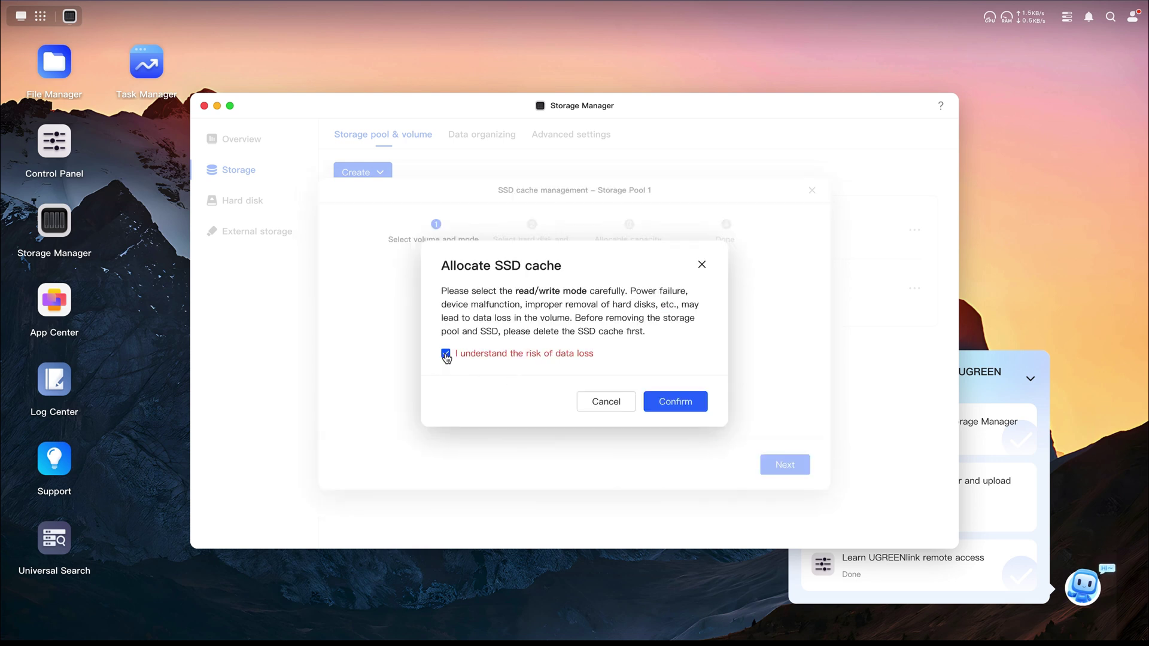
{"action": "left_click", "coordinate": [675, 402]}
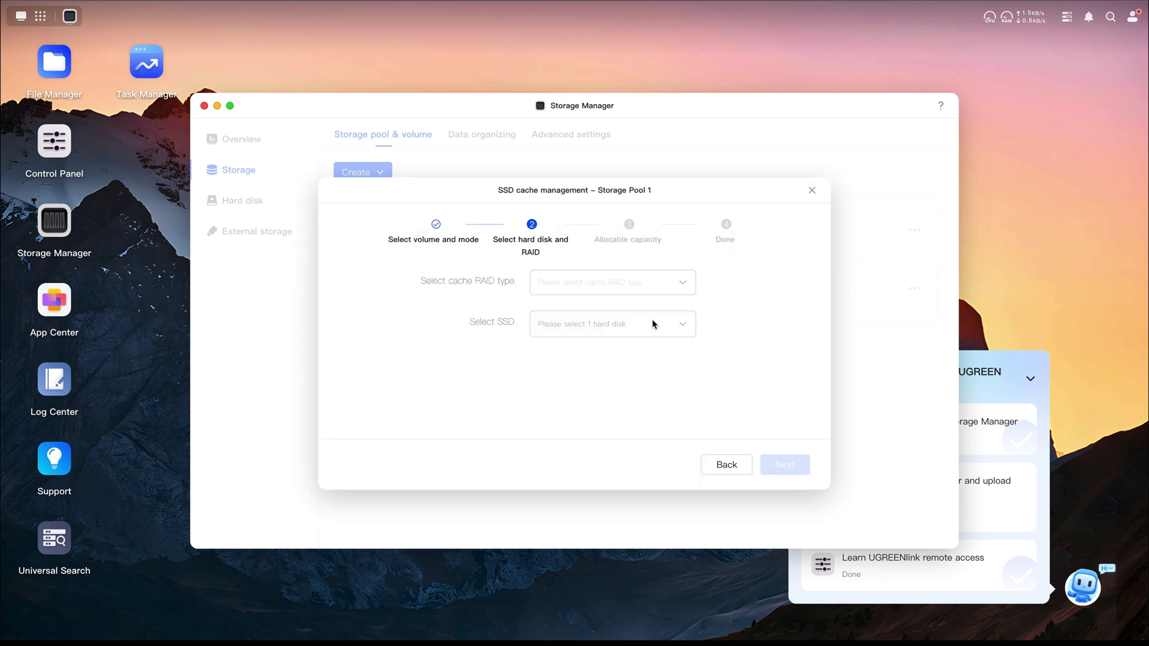
- Choose RAID 1 as the cache RAID type and assign M.2 Hard Disk 1 and M.2 Hard Disk 2 to the SSD cache
{"action": "left_click", "coordinate": [627, 288]}
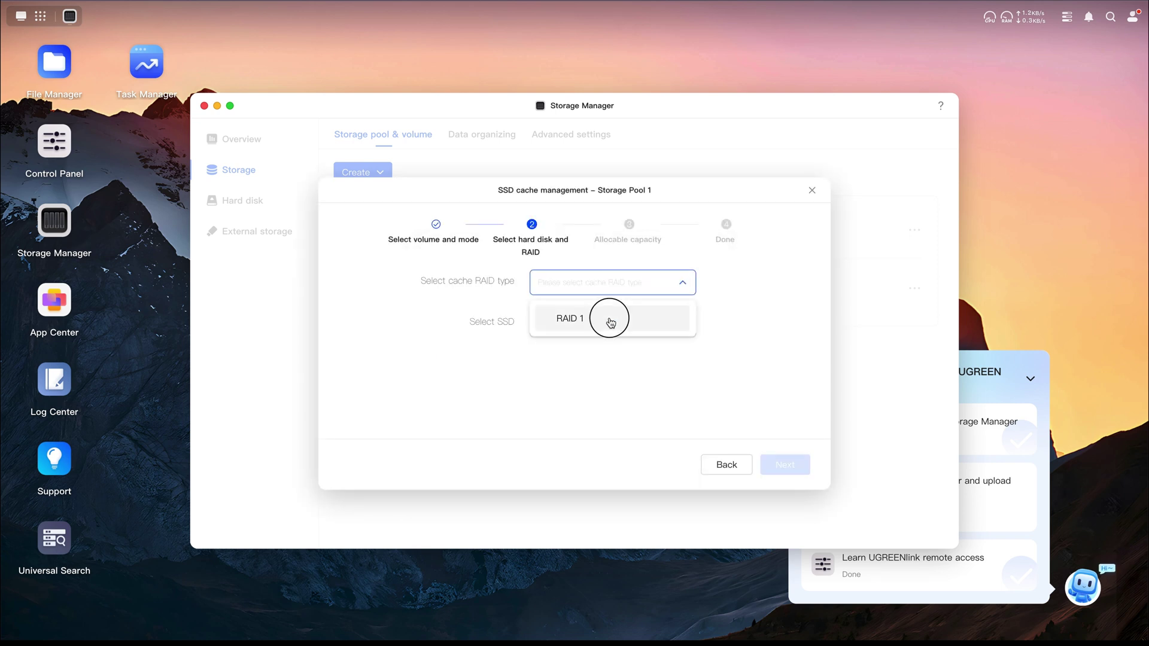
{"action": "left_click", "coordinate": [608, 318]}
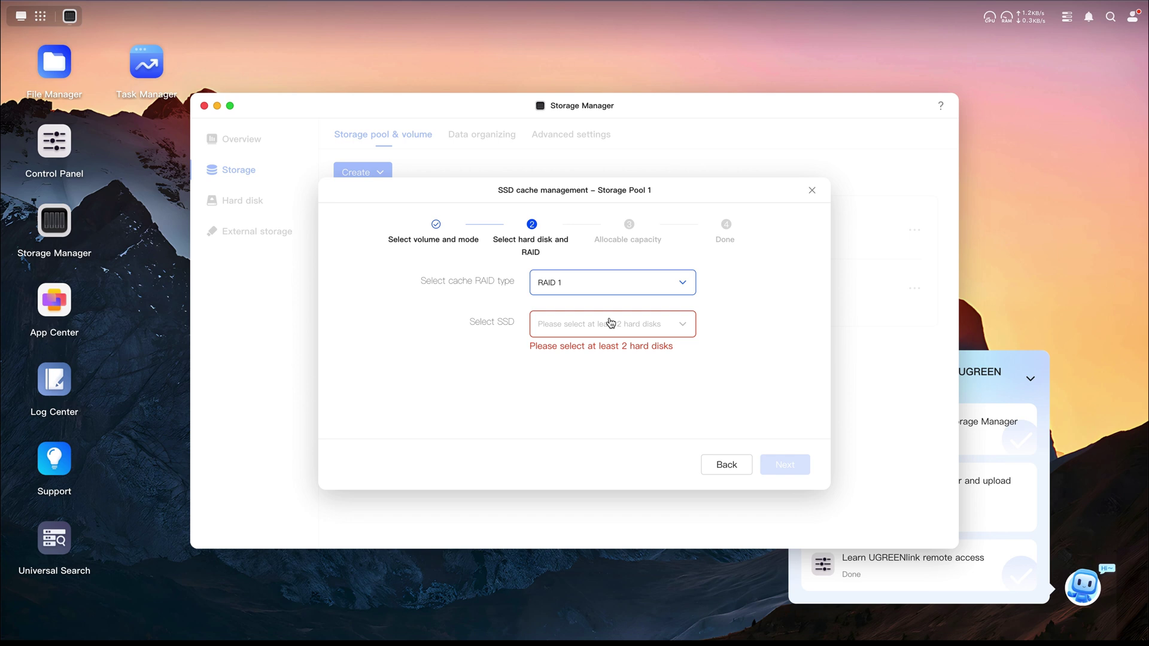
{"action": "left_click", "coordinate": [575, 328]}
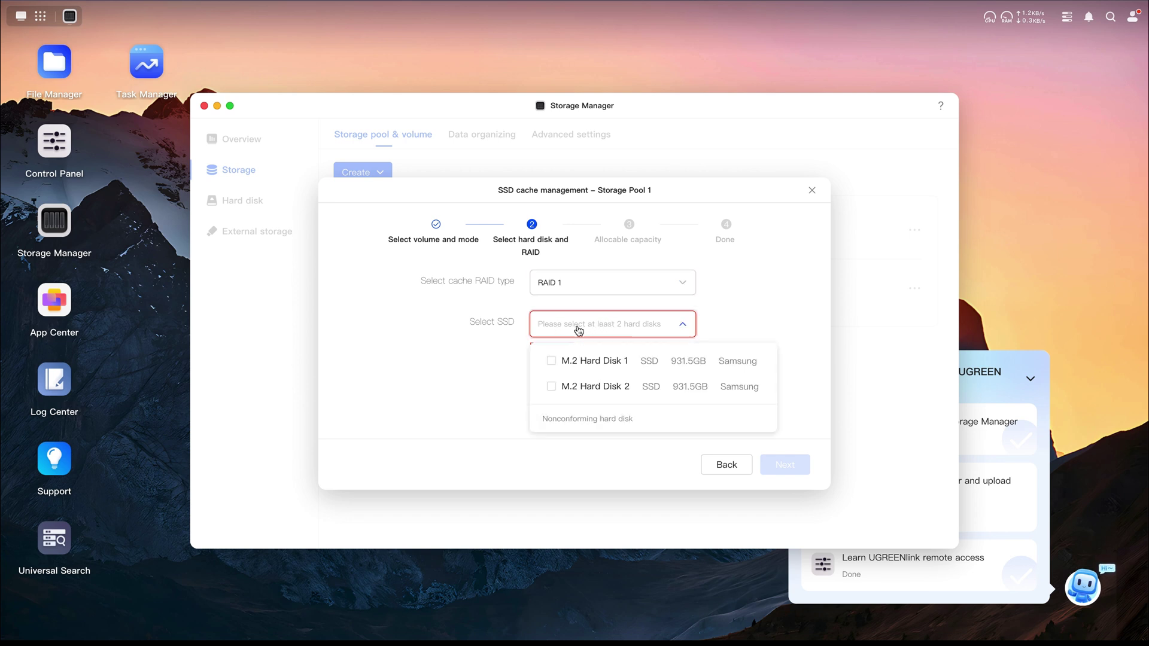
{"action": "left_click", "coordinate": [552, 361]}
{"action": "left_click", "coordinate": [553, 385]}
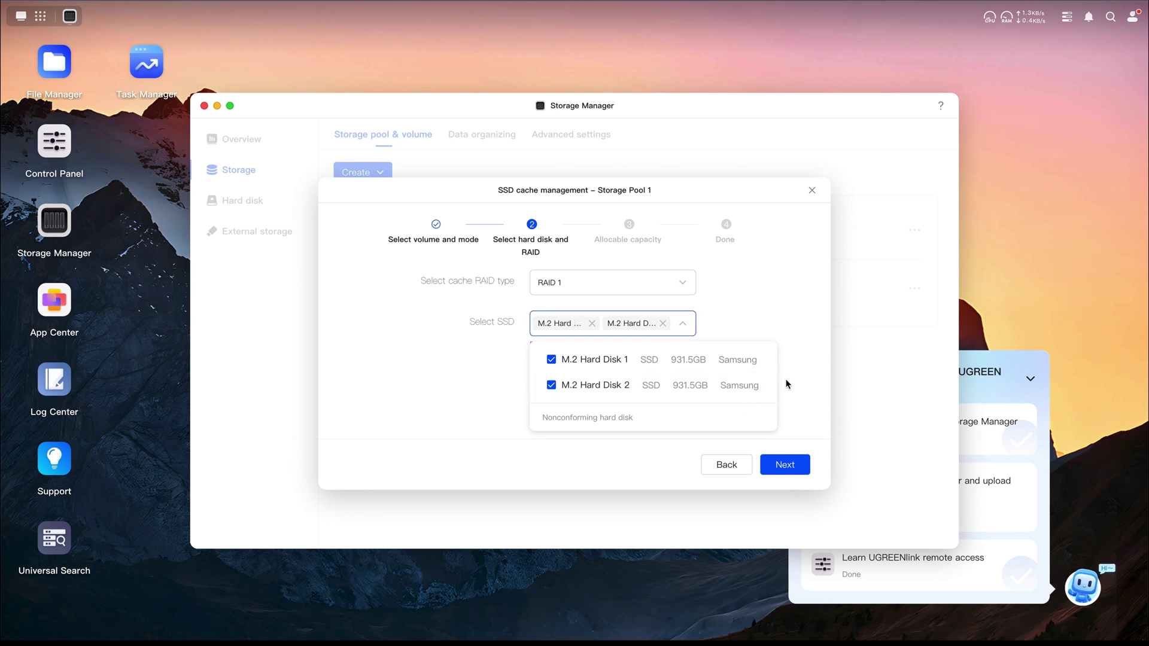
{"action": "left_click", "coordinate": [780, 466]}
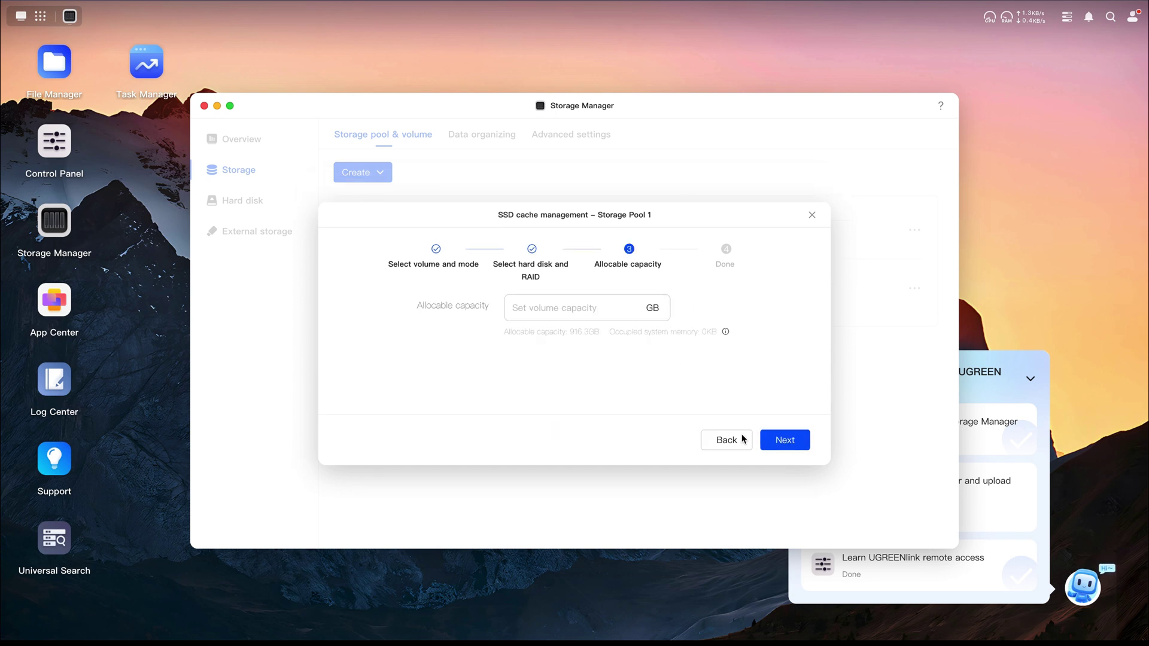
- Set the SSD cache's allocable capacity to 730 GB and continue to the summary
{"action": "left_click", "coordinate": [570, 311]}
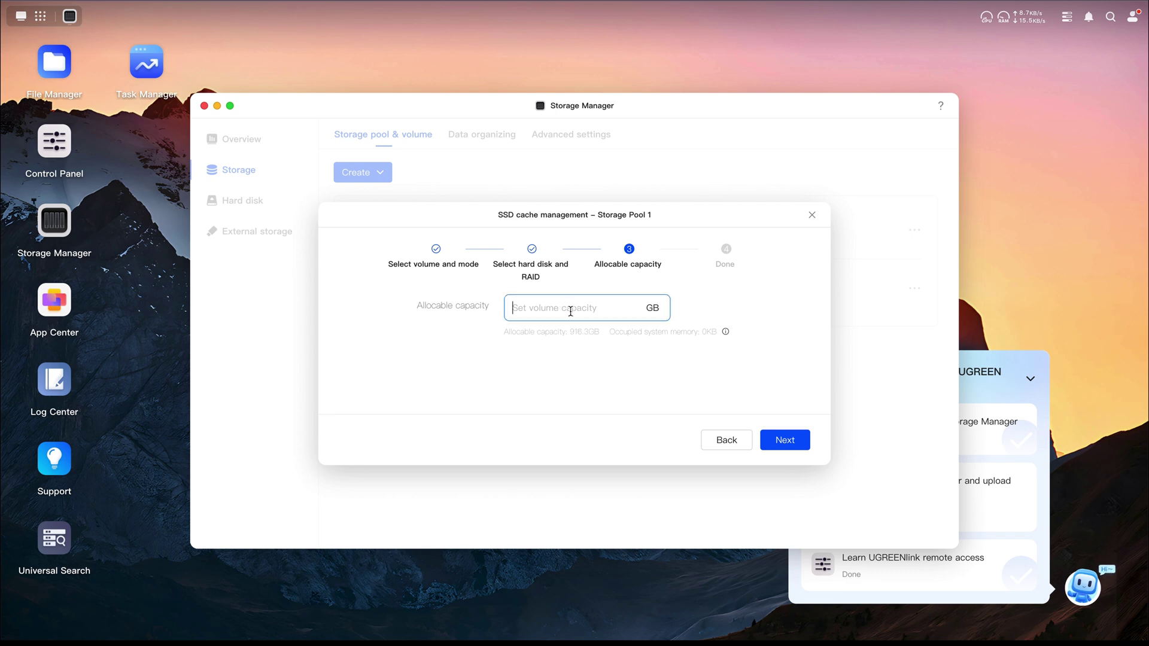
{"action": "type", "text": "750"}
{"action": "left_click", "coordinate": [736, 360]}
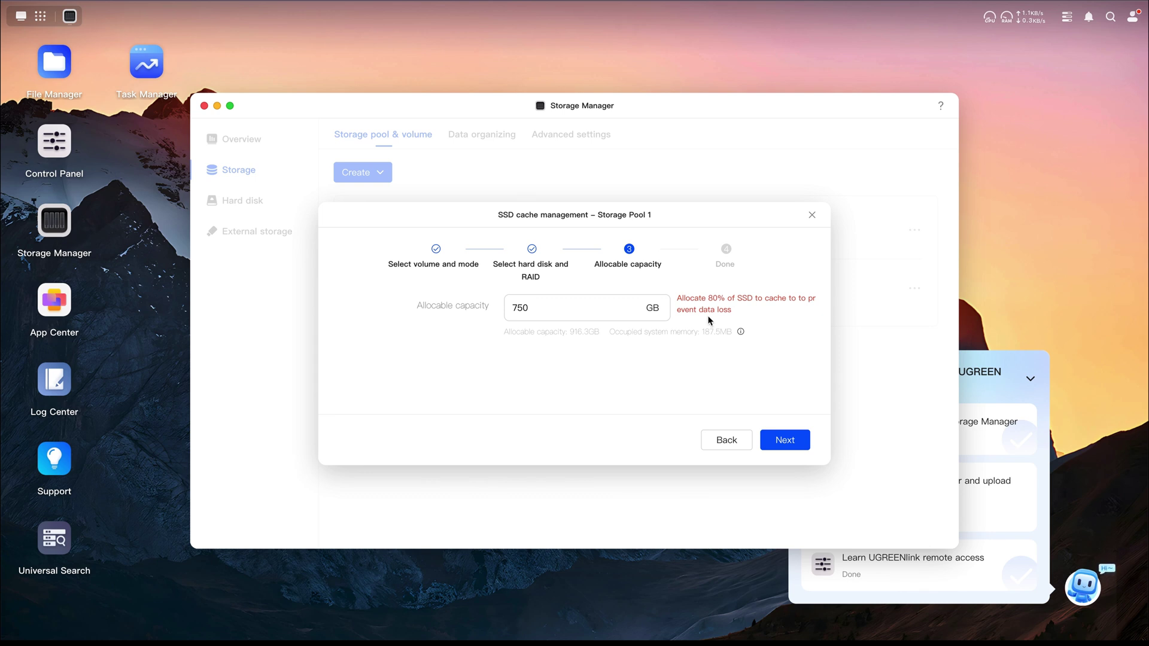
{"action": "left_click", "coordinate": [527, 311]}
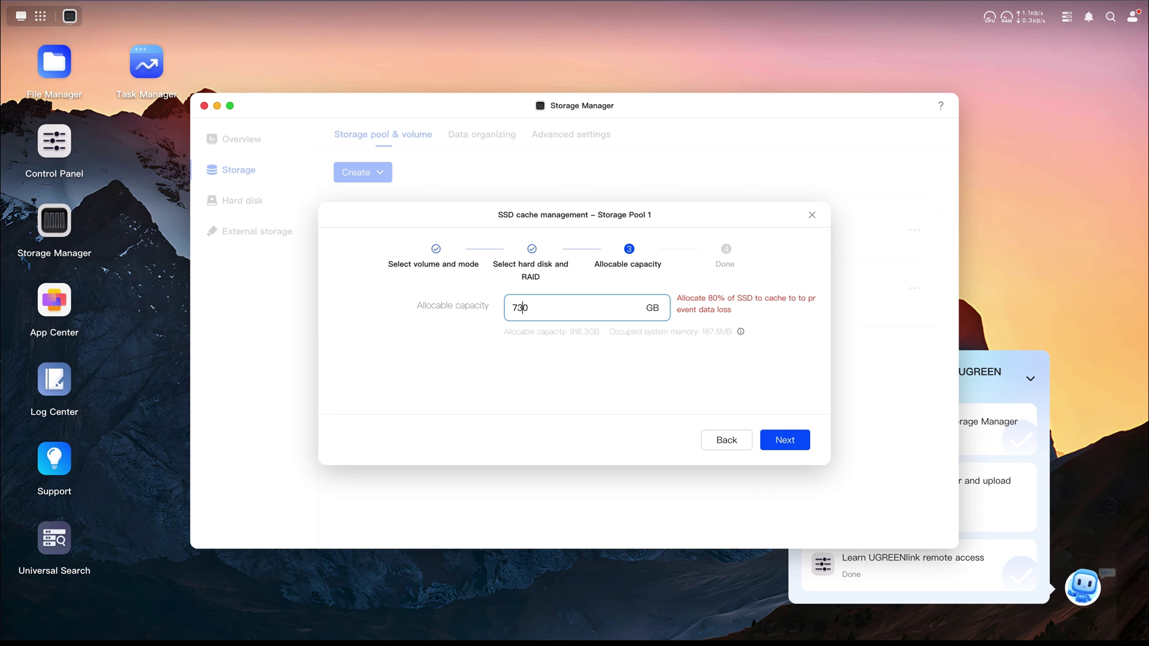
{"action": "type", "text": "3"}
{"action": "left_click", "coordinate": [570, 353]}
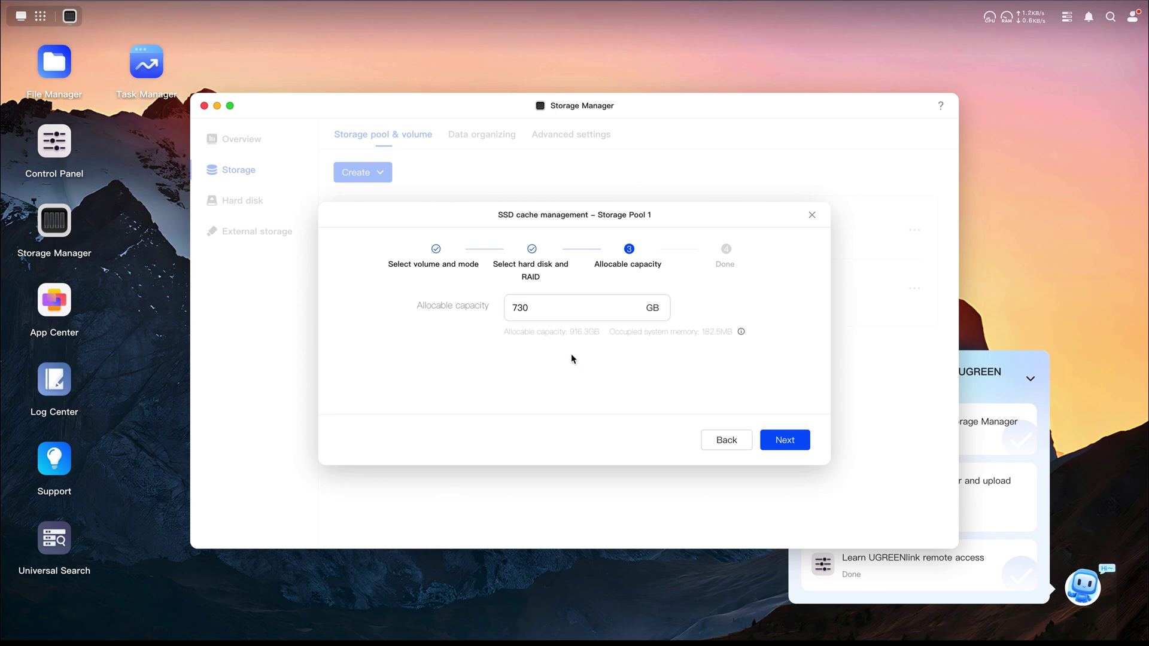
{"action": "left_click", "coordinate": [786, 441]}
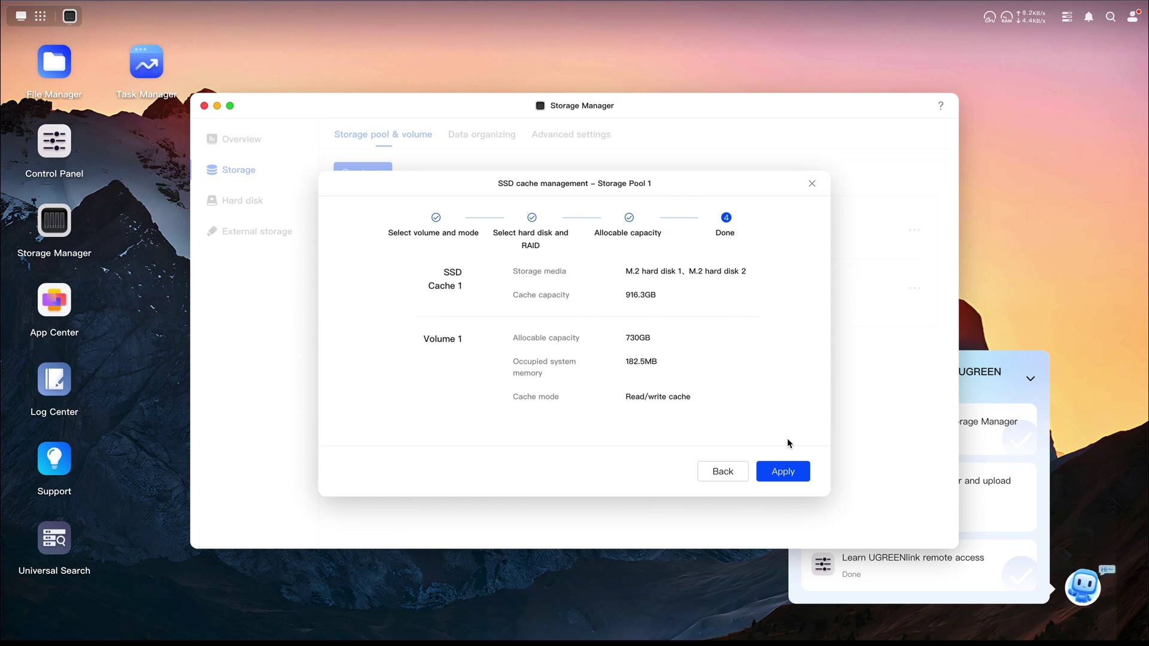
- Apply the SSD cache, agree to format both M.2 disks, and authorize with the account password
{"action": "left_click", "coordinate": [781, 472]}
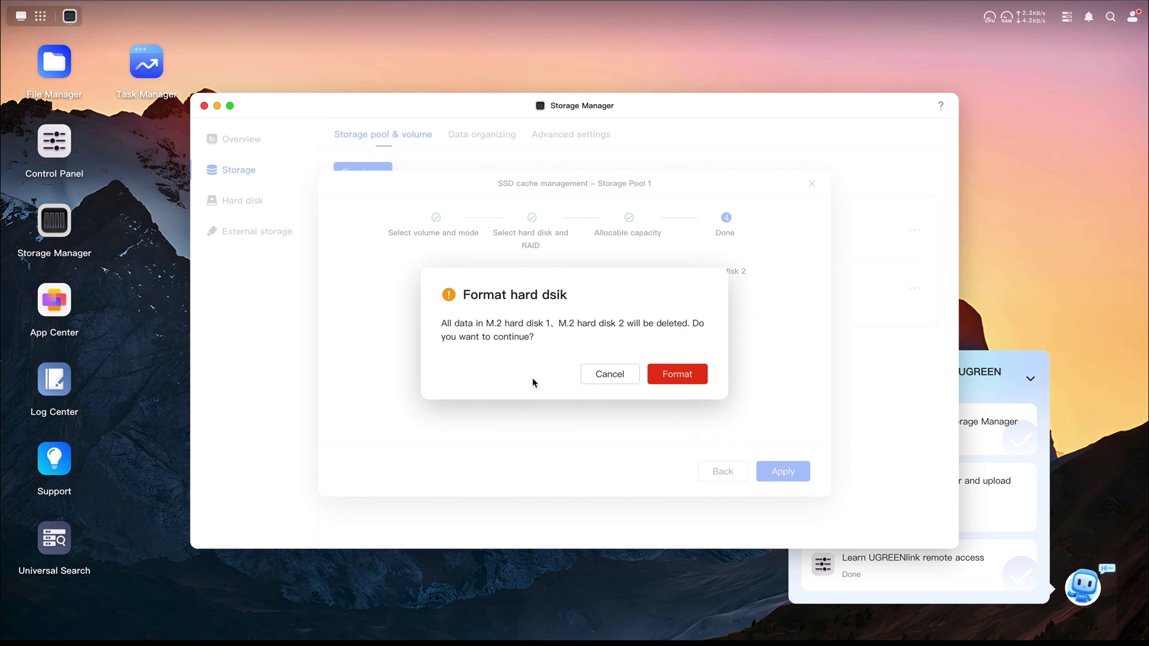
{"action": "left_click", "coordinate": [684, 375]}
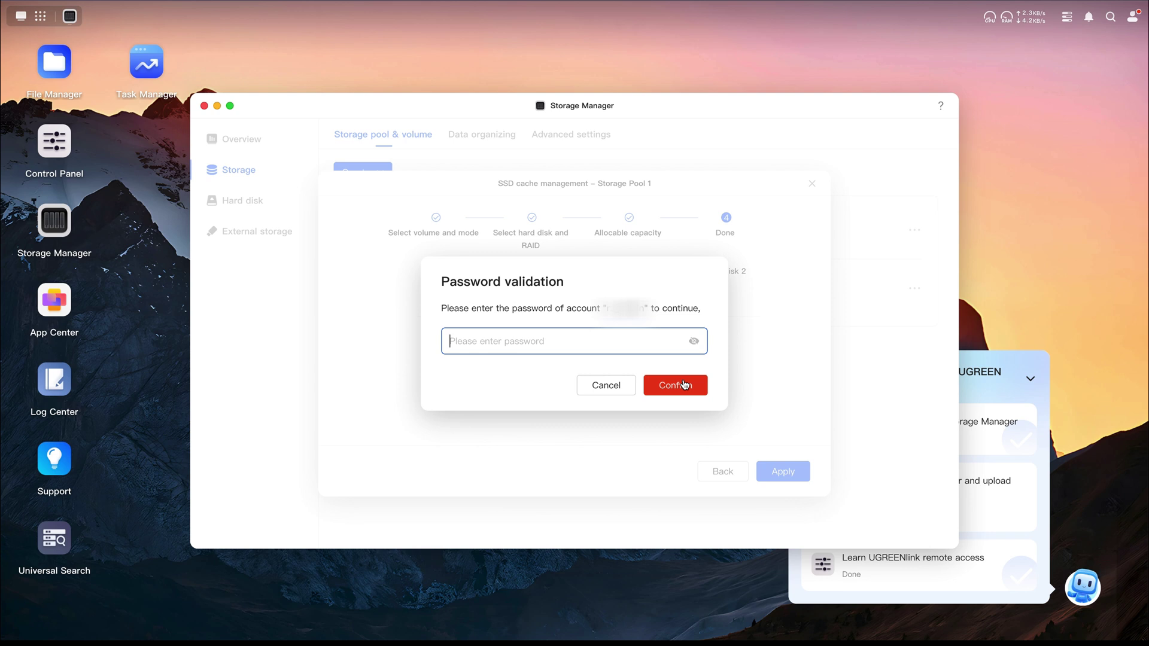
{"action": "key", "text": "ctrl+v"}
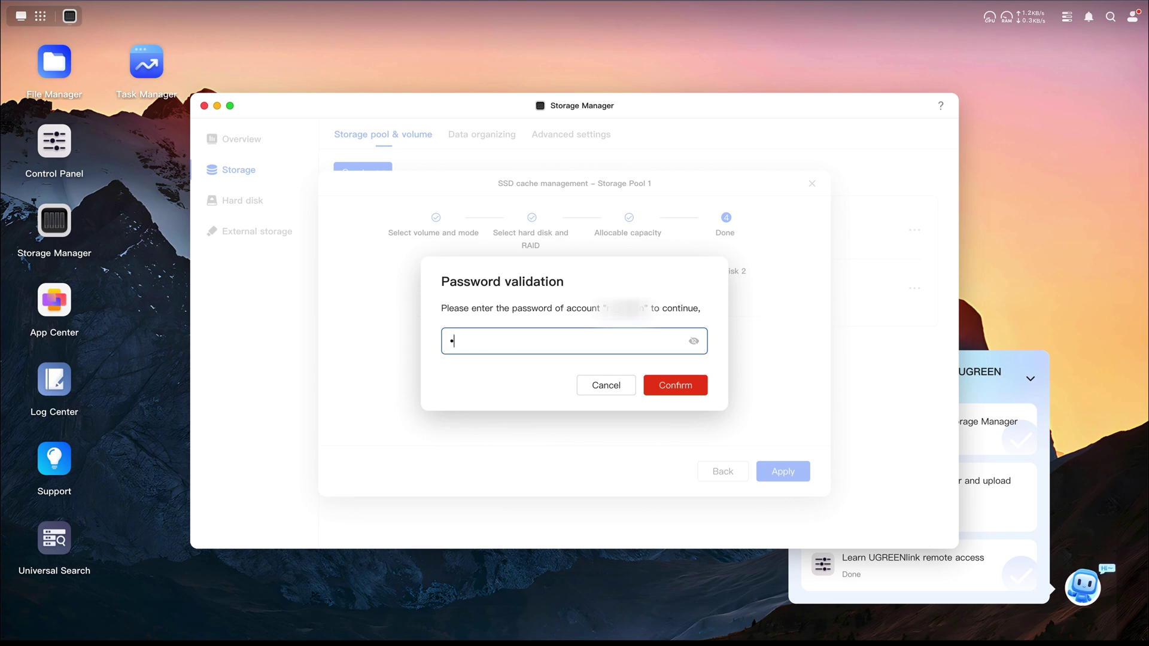
{"action": "left_click", "coordinate": [682, 388]}
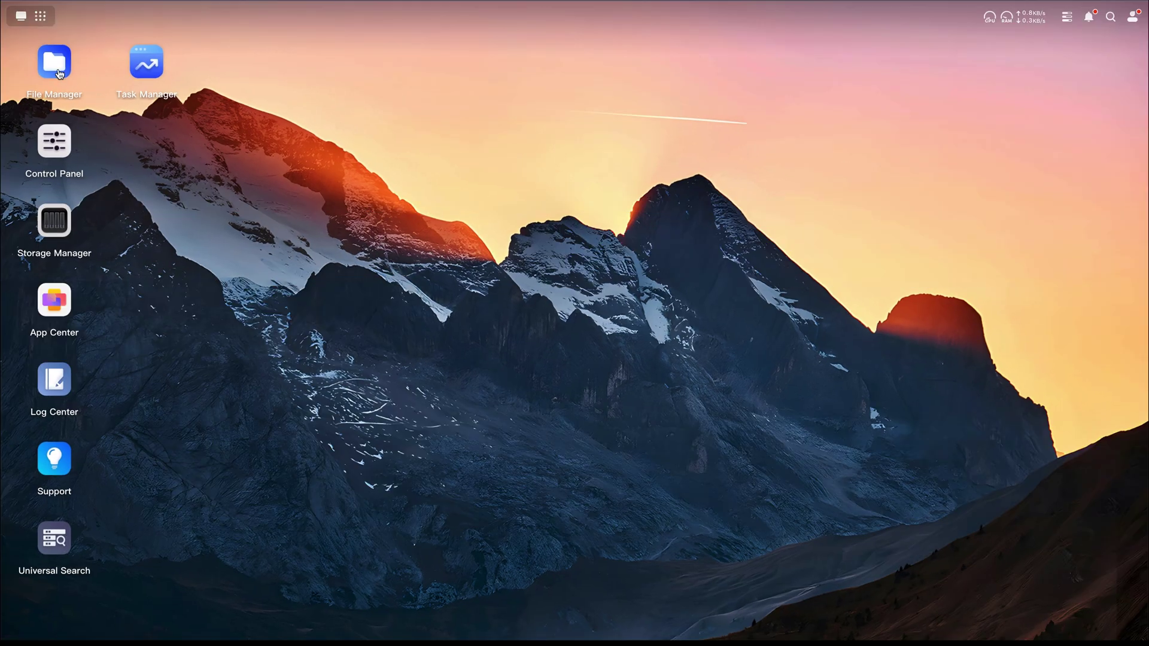
- Create a new folder named Movies in the Personal Folder of File Manager
{"action": "left_click", "coordinate": [55, 70]}
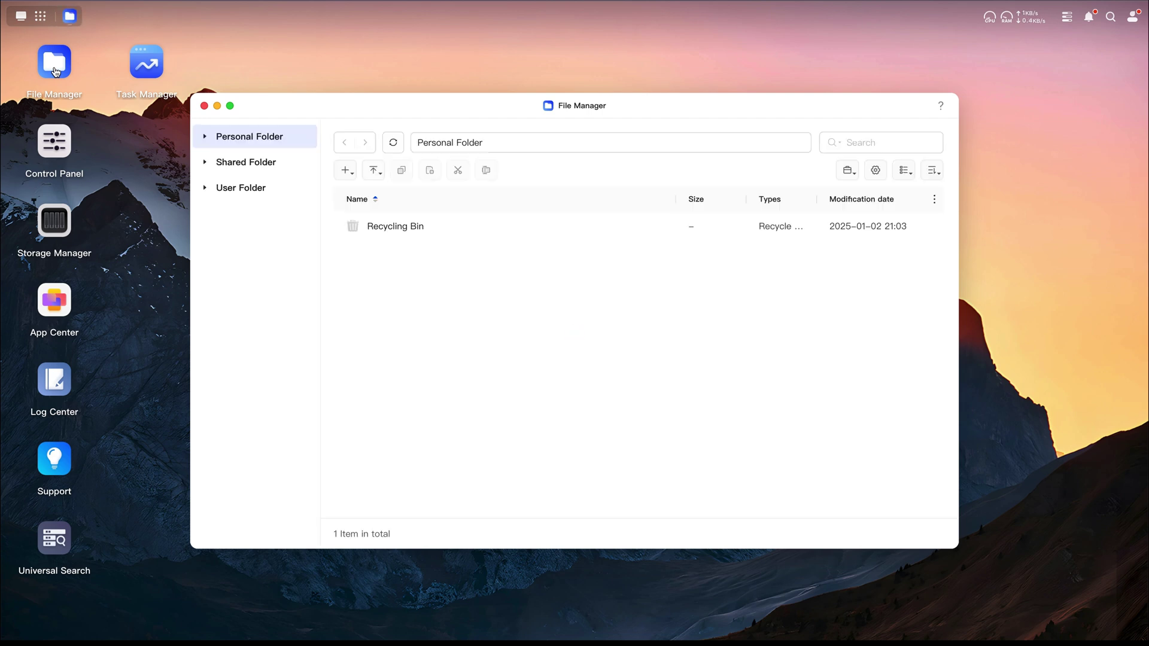
{"action": "left_click", "coordinate": [347, 171]}
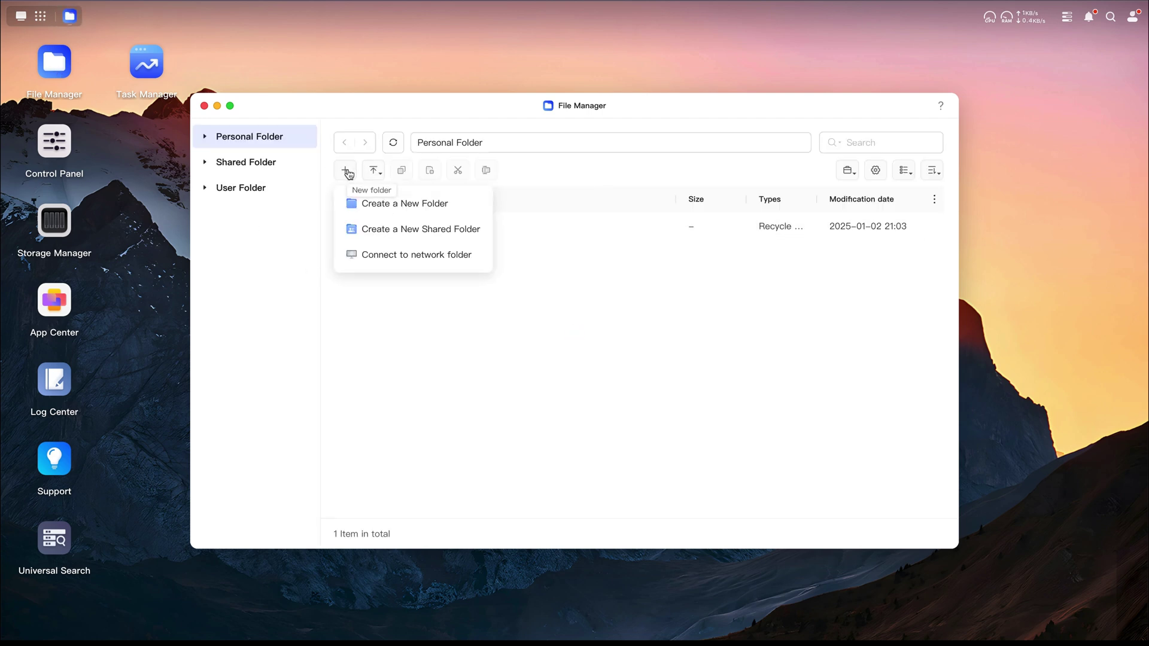
{"action": "left_click", "coordinate": [378, 206]}
{"action": "type", "text": "Movies"}
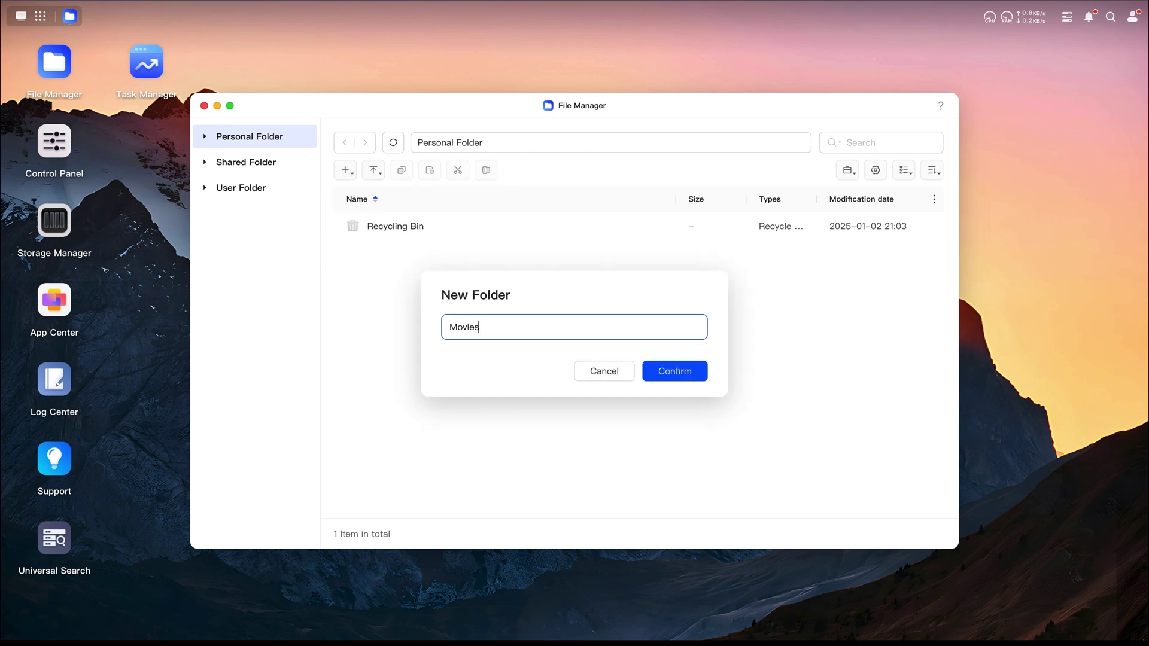
{"action": "left_click", "coordinate": [672, 382]}
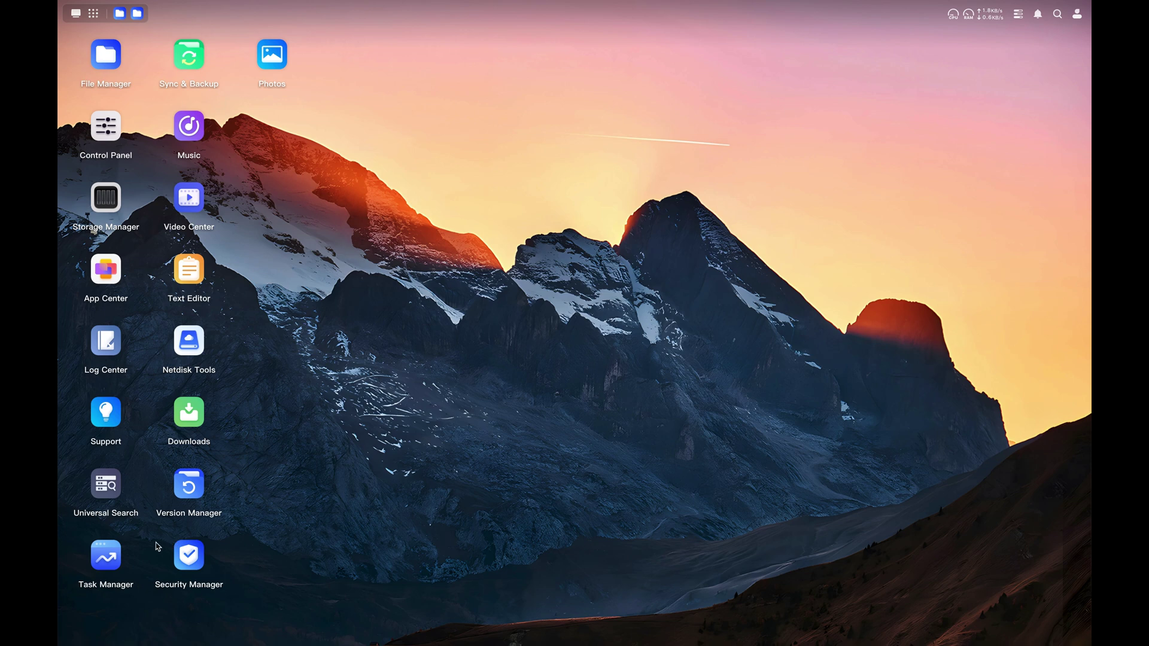
- Examine the system status, network traffic and hard drive activity in Task Manager's overview, and close it
{"action": "left_click", "coordinate": [108, 555]}
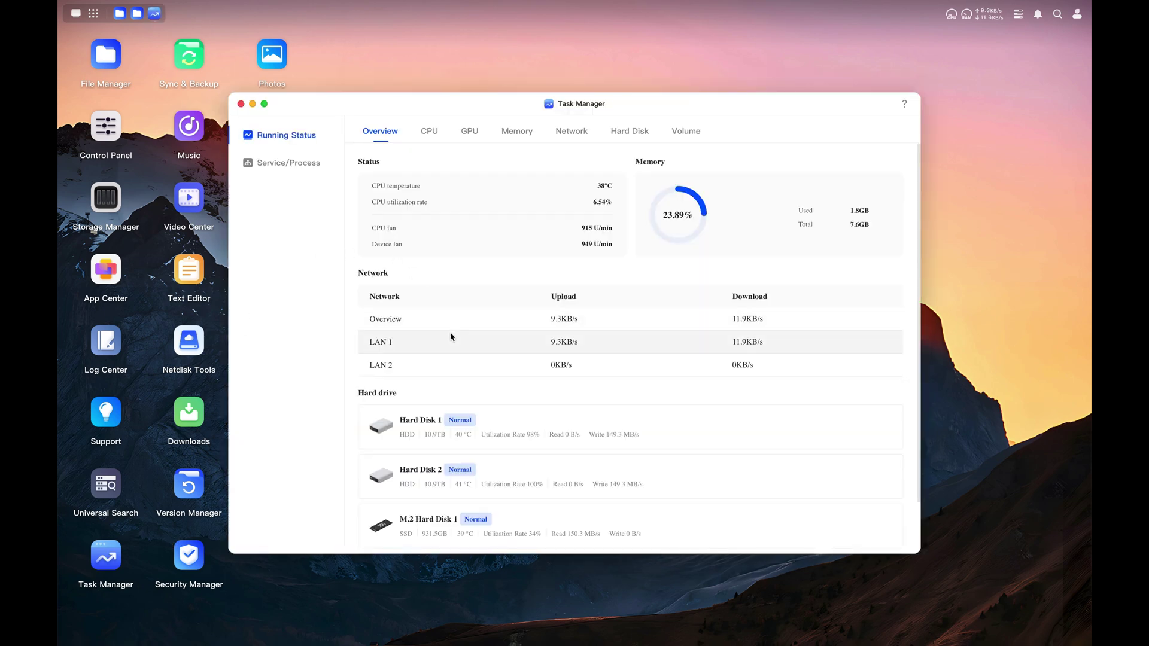
{"action": "scroll", "coordinate": [450, 335], "scroll_direction": "down", "scroll_amount": 2}
{"action": "scroll", "coordinate": [451, 335], "scroll_direction": "up", "scroll_amount": 2}
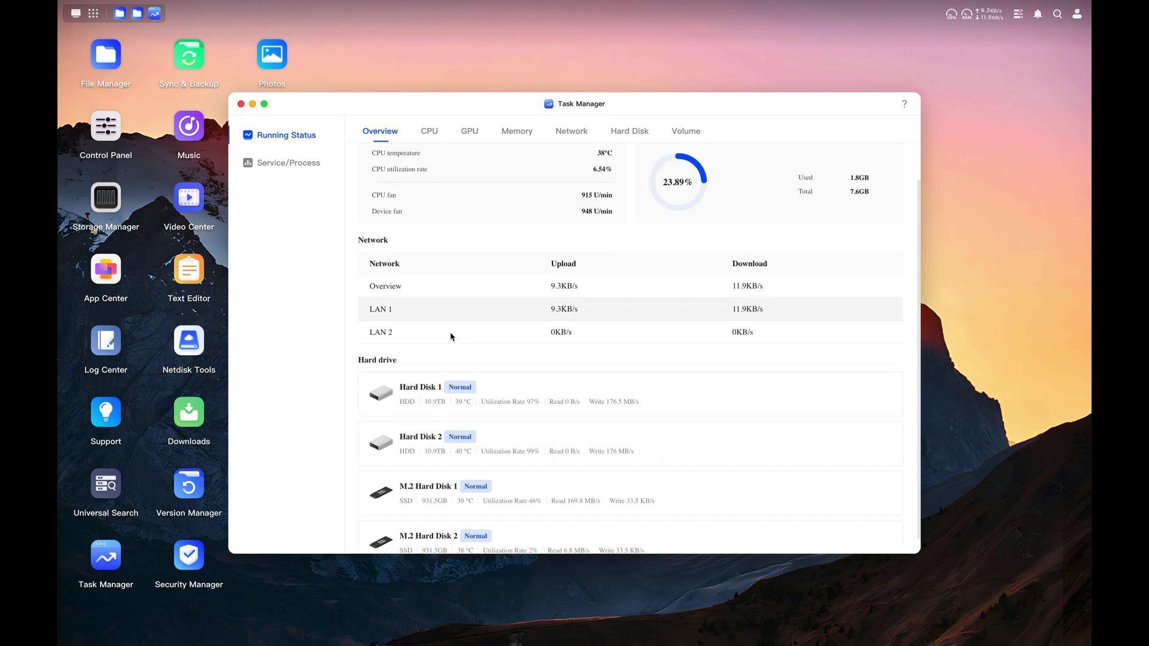
{"action": "left_click", "coordinate": [155, 13]}
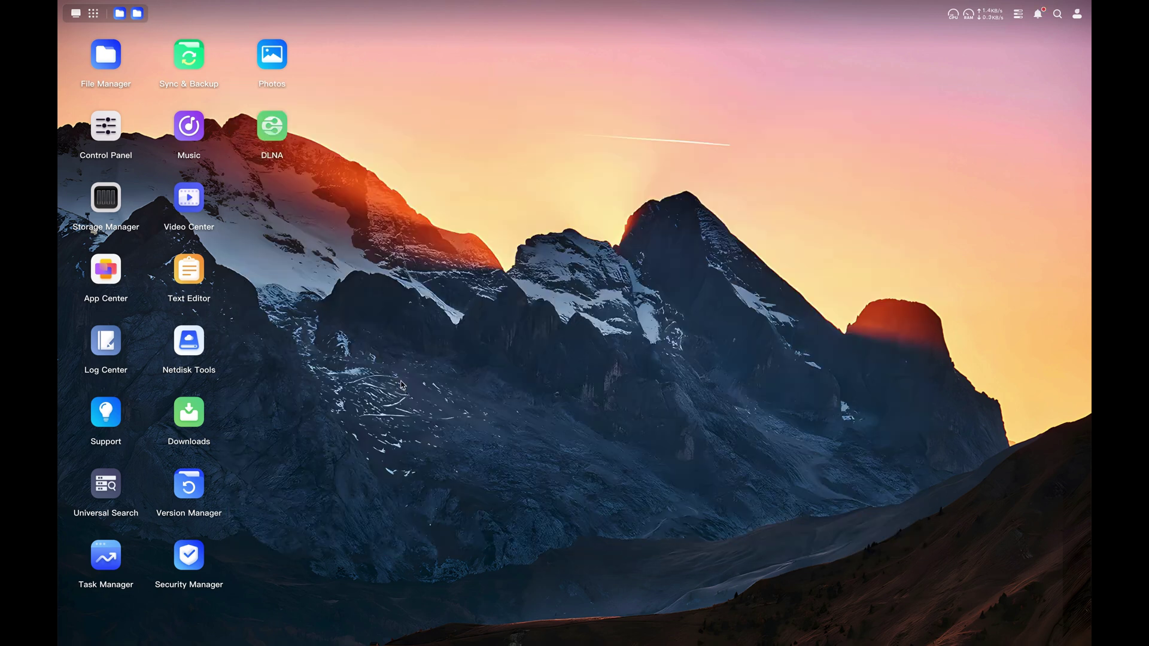
- Take the NAS client out of full screen and transfer the Images stack from the Mac desktop into File Manager
{"action": "mouse_move", "coordinate": [143, 5]}
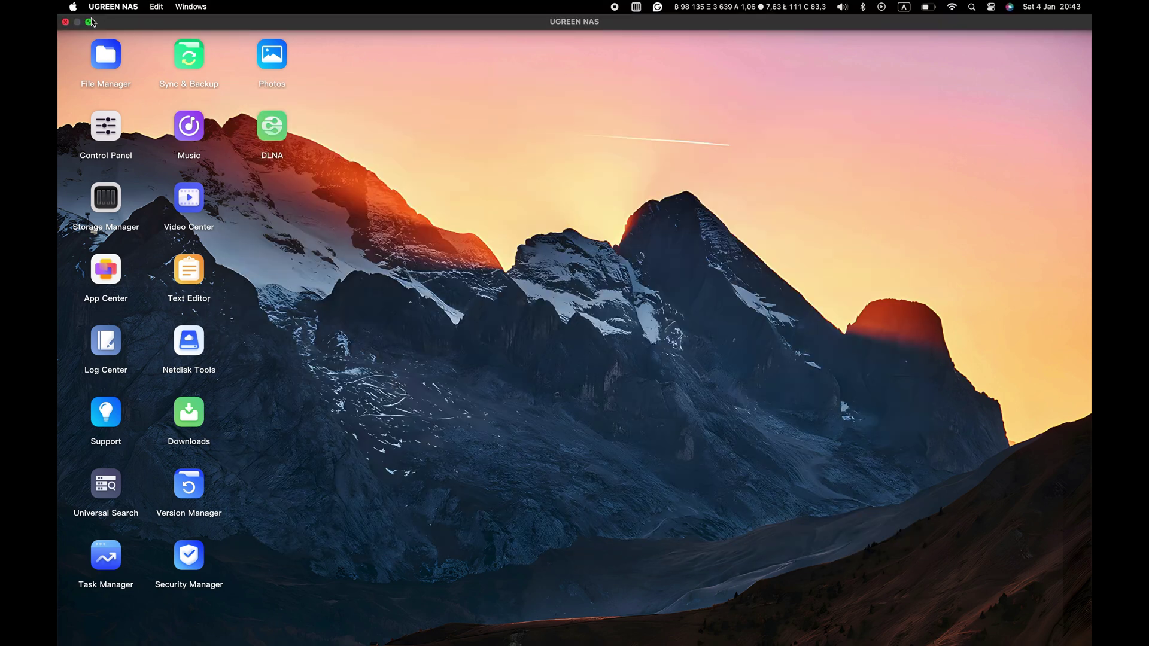
{"action": "left_click", "coordinate": [93, 22]}
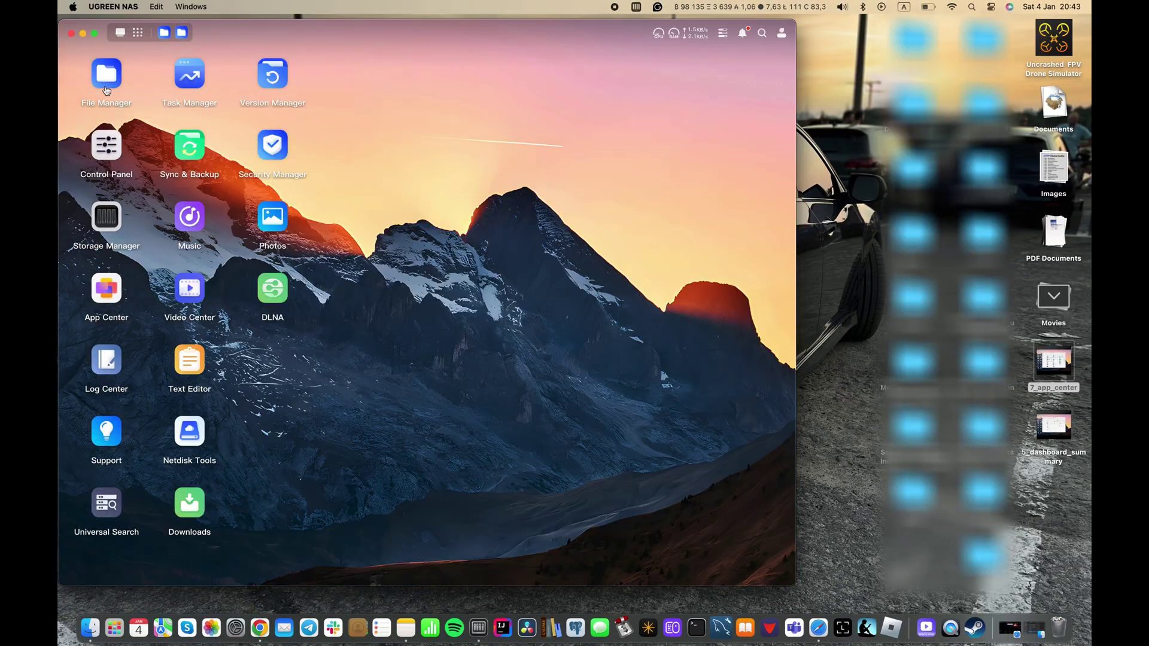
{"action": "left_click", "coordinate": [107, 90]}
{"action": "left_click_drag", "start_coordinate": [1054, 171], "coordinate": [494, 397]}
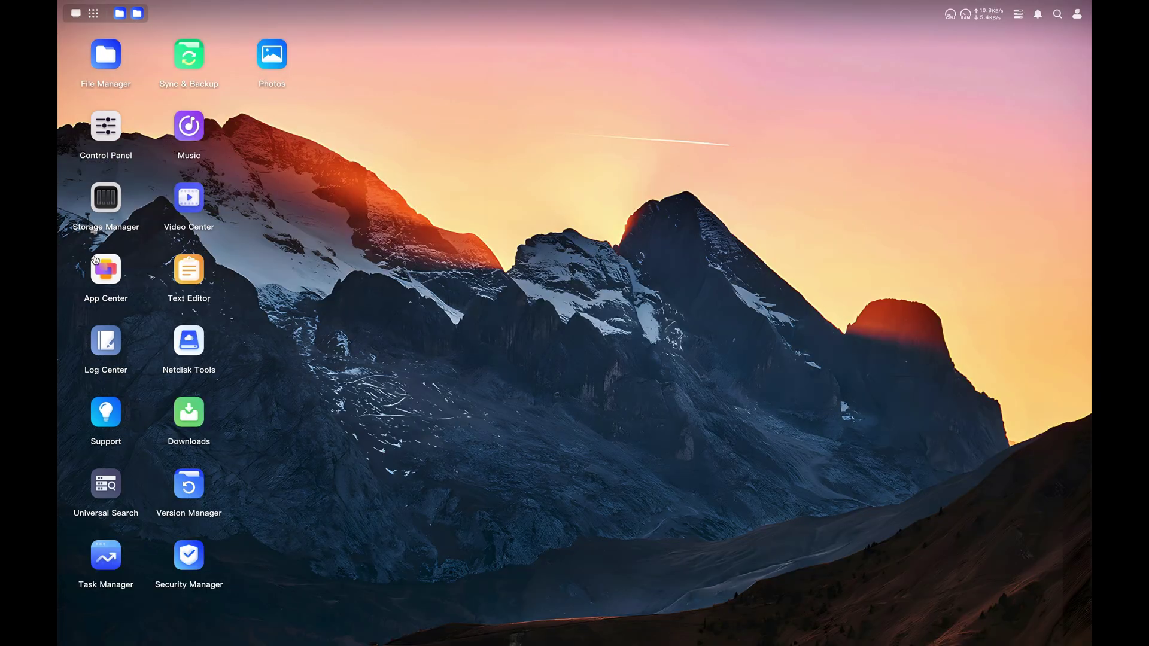
- Install the DLNA app from App Center on Volume 1 and close App Center
{"action": "left_click", "coordinate": [103, 269]}
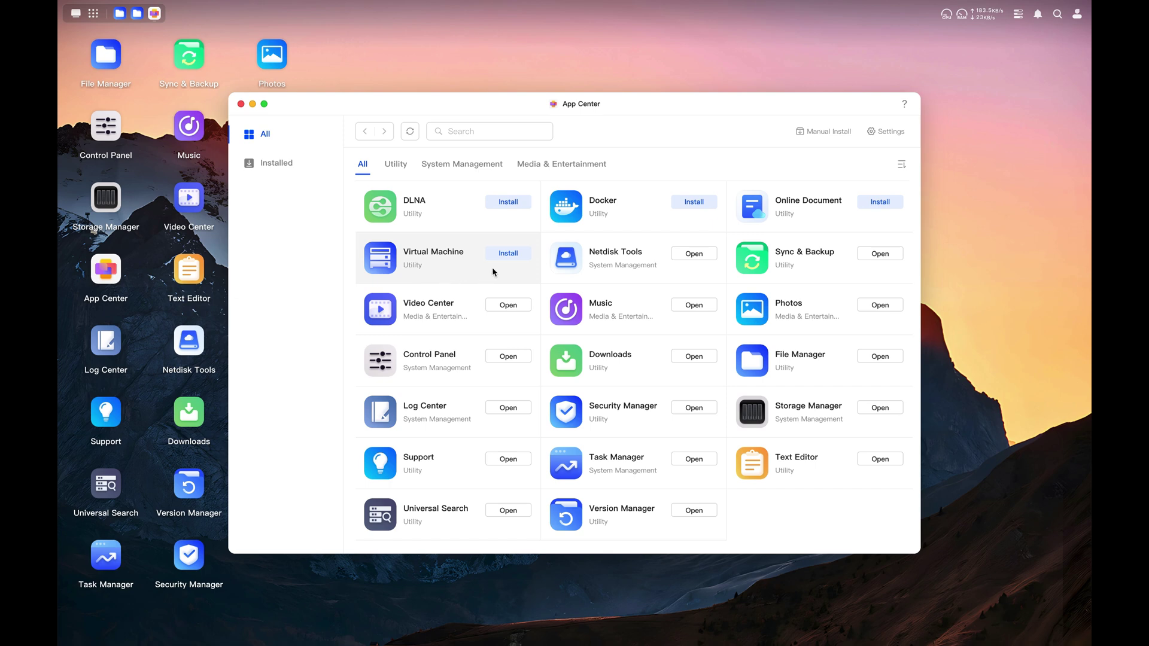
{"action": "left_click", "coordinate": [508, 202]}
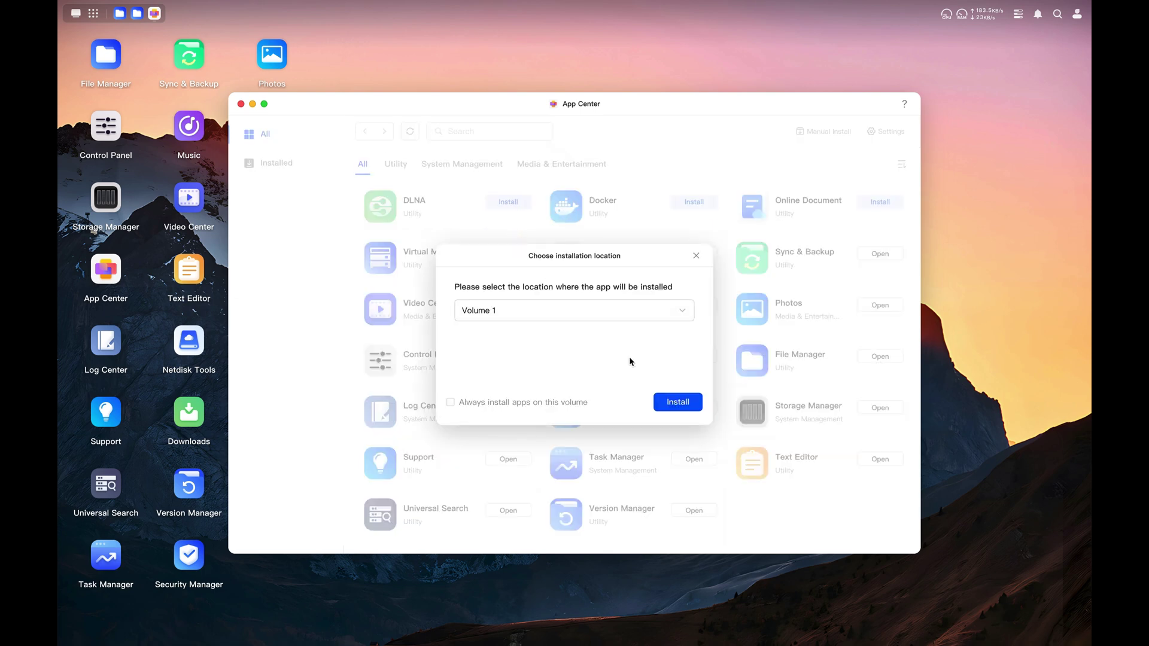
{"action": "left_click", "coordinate": [680, 402]}
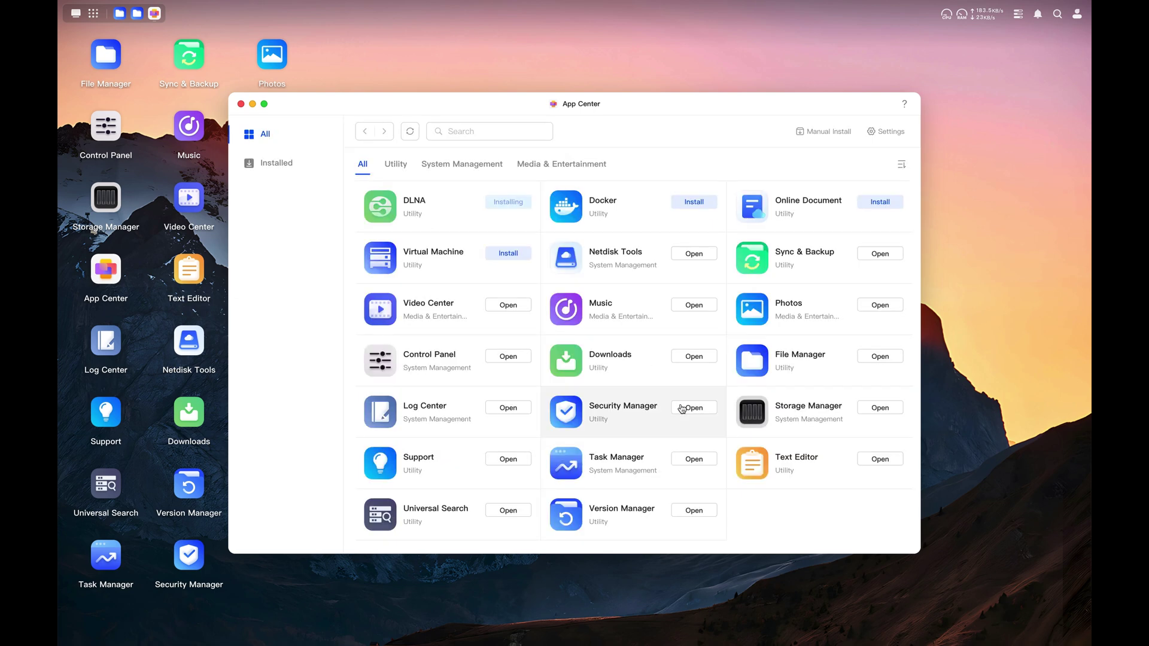
{"action": "left_click", "coordinate": [241, 103]}
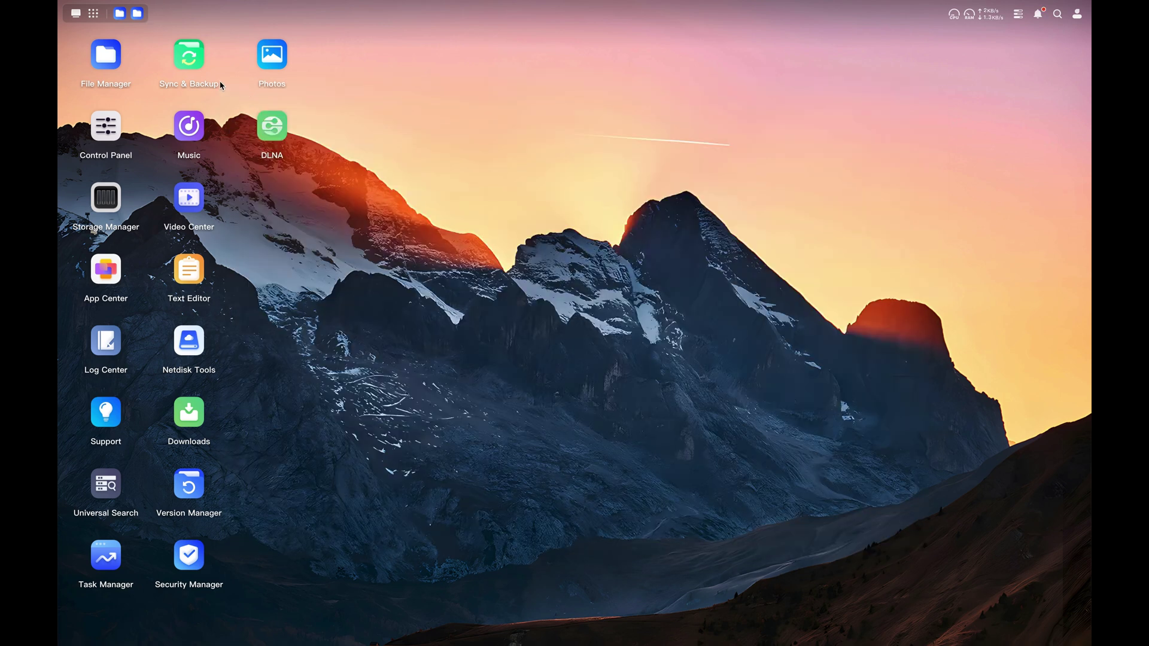
- Examine the overview, sync, backup and restore, and log sections of Sync & Backup
{"action": "left_click", "coordinate": [191, 67]}
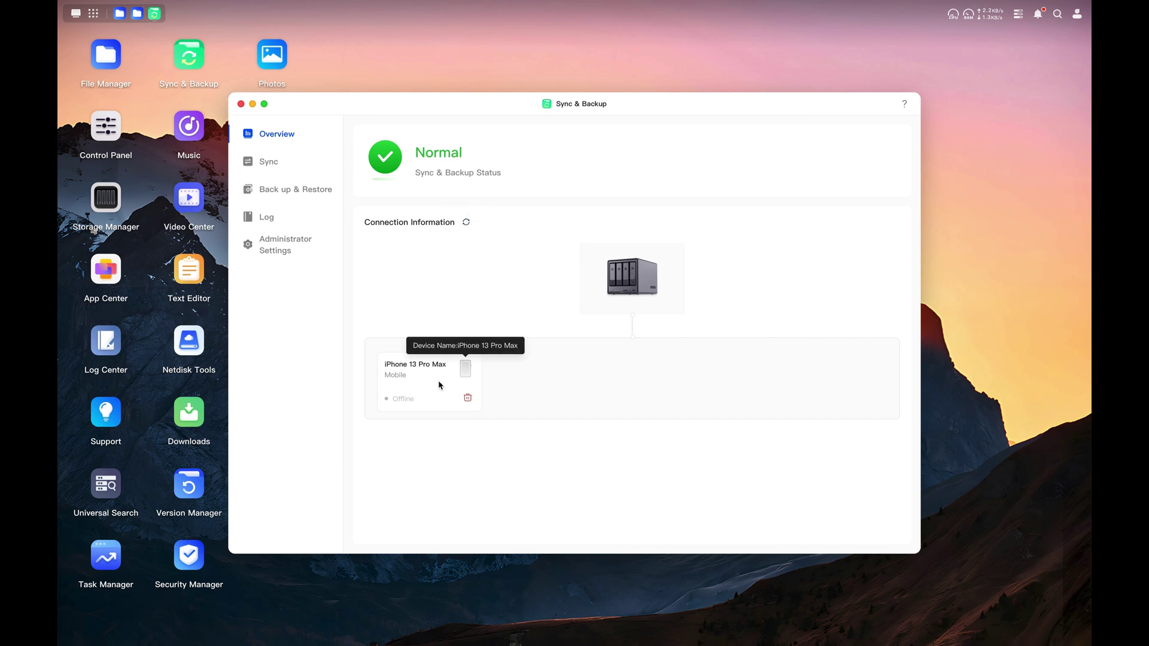
{"action": "left_click", "coordinate": [273, 162]}
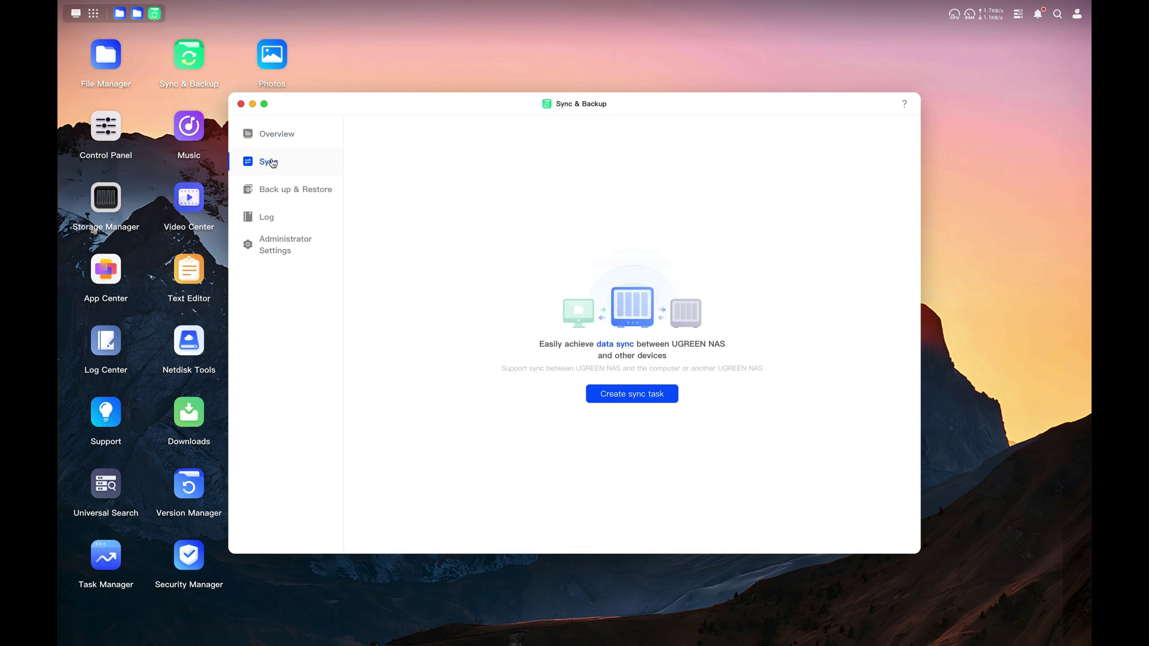
{"action": "left_click", "coordinate": [287, 195]}
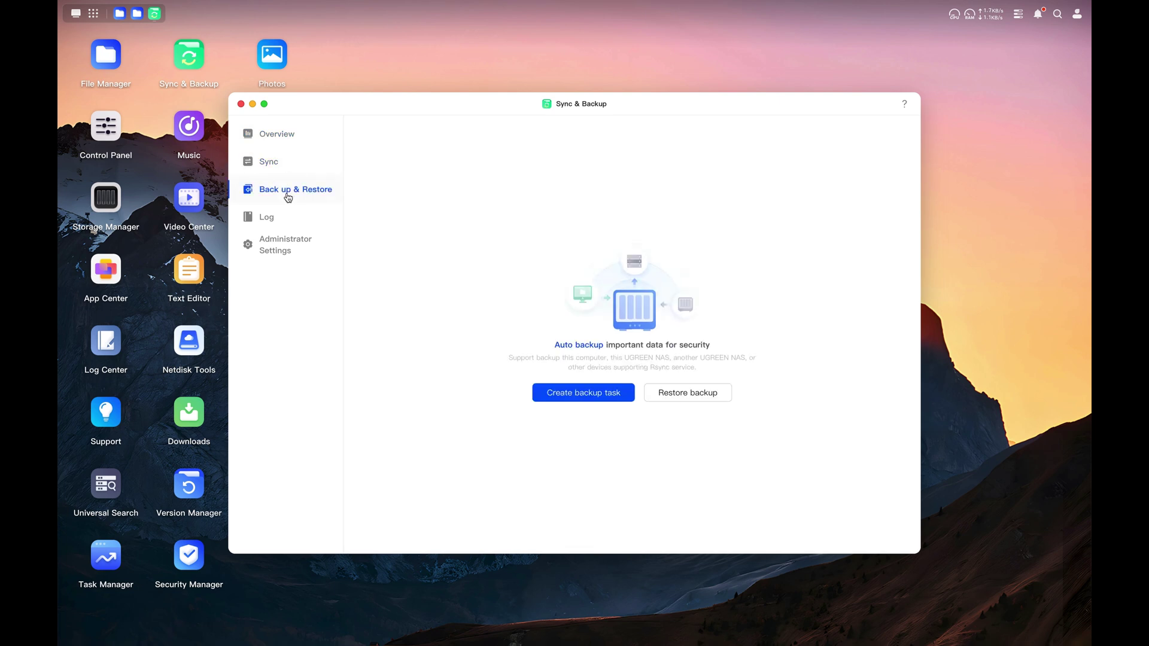
{"action": "left_click", "coordinate": [285, 218]}
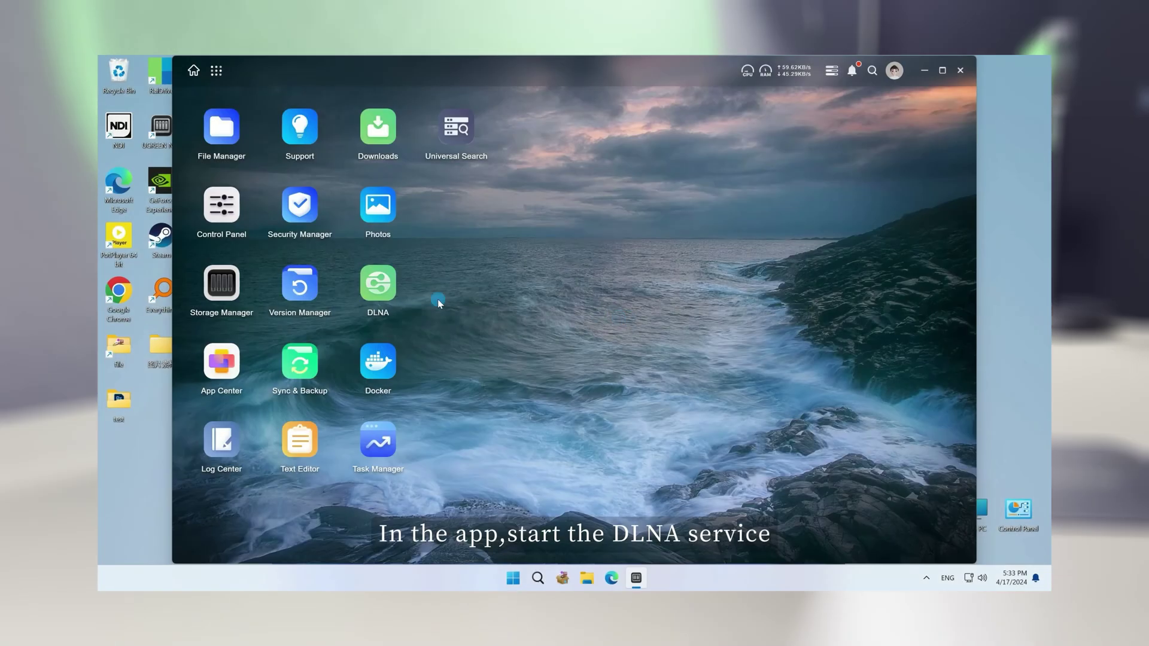
- Enable the DLNA service and add the test folder from Shared Folder as a media file path
{"action": "left_click", "coordinate": [383, 292]}
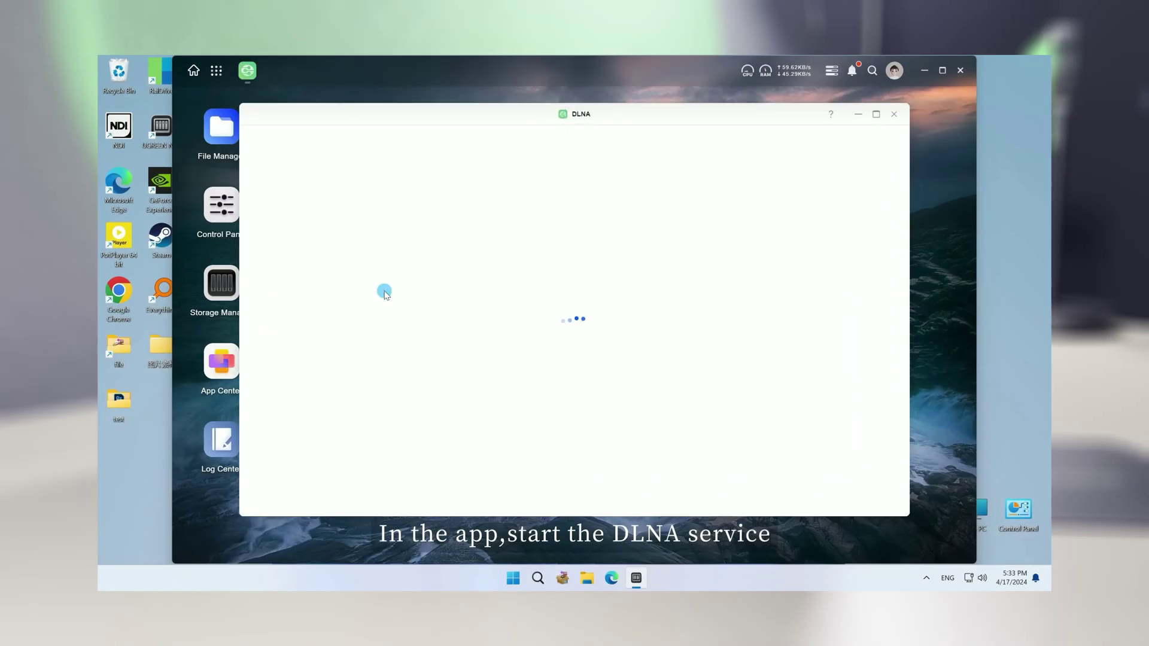
{"action": "left_click", "coordinate": [789, 243]}
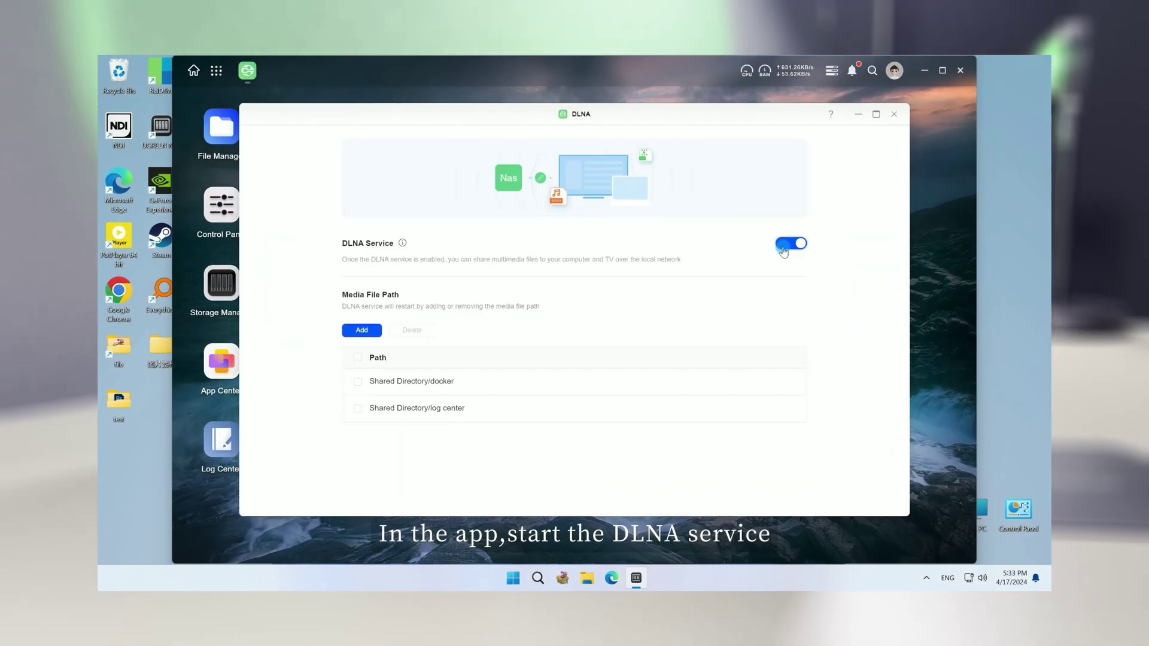
{"action": "left_click", "coordinate": [362, 330]}
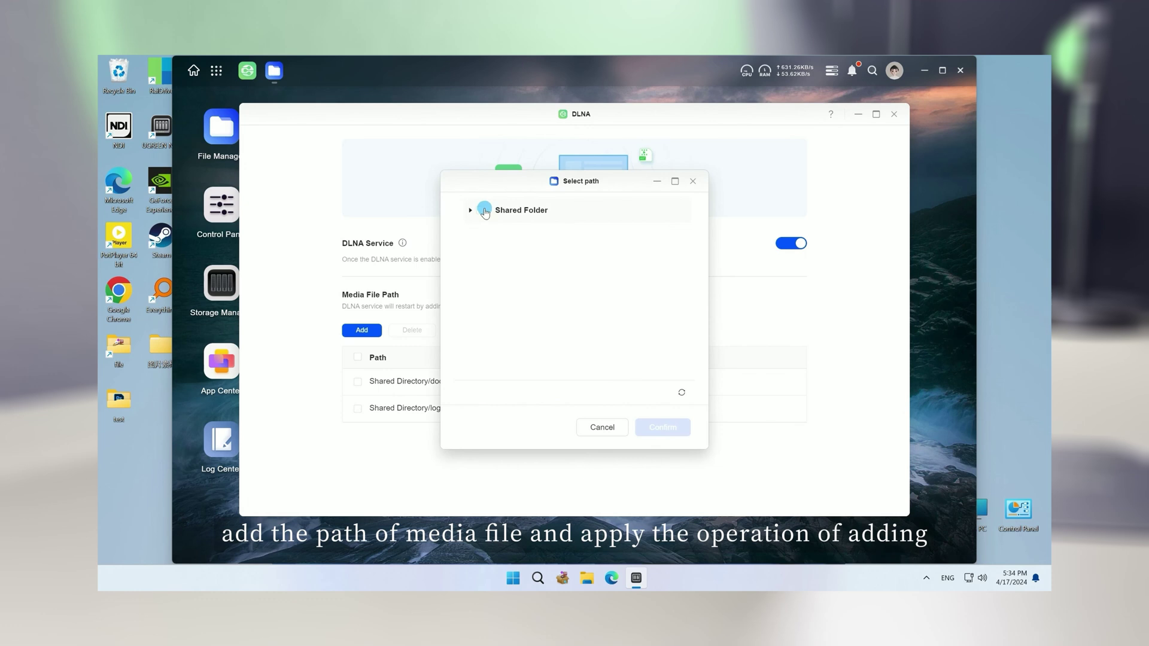
{"action": "left_click", "coordinate": [471, 210]}
{"action": "left_click", "coordinate": [487, 284]}
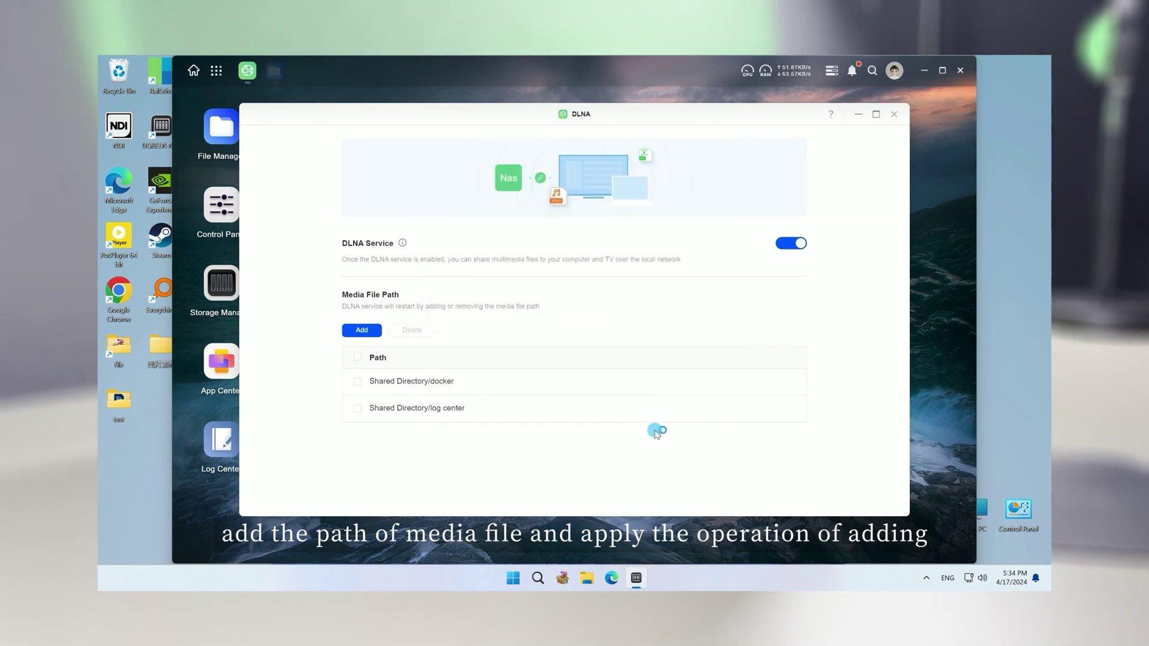
- Remove the Shared Directory/test path from the DLNA media file paths
{"action": "left_click", "coordinate": [357, 381]}
{"action": "left_click", "coordinate": [413, 330]}
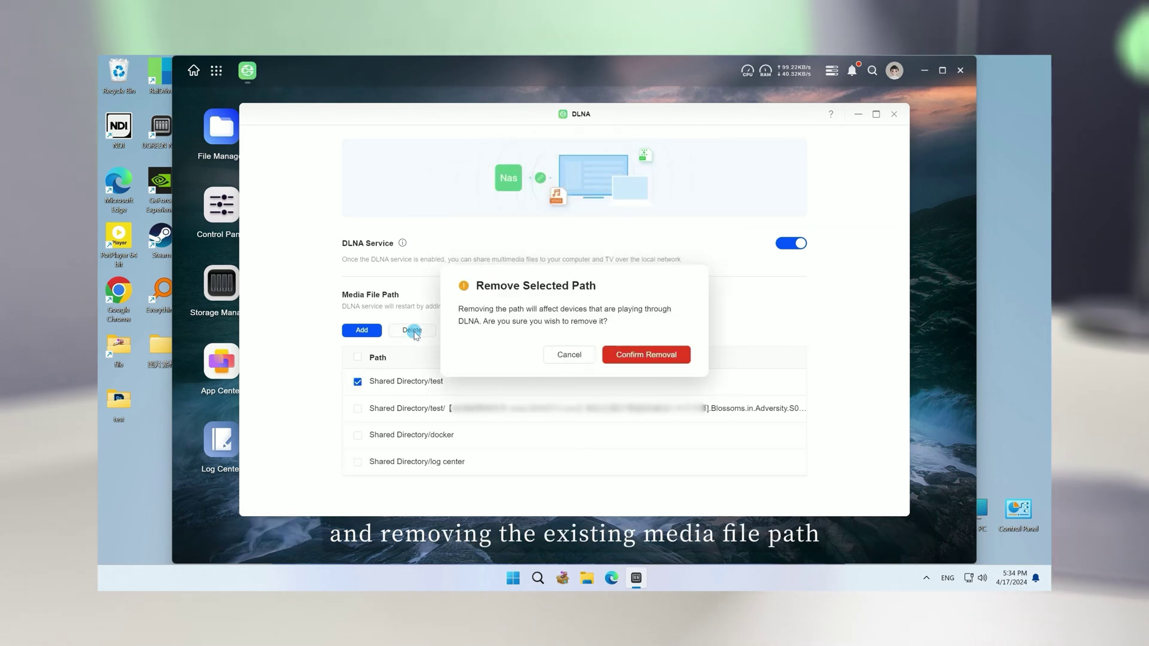
{"action": "left_click", "coordinate": [631, 353]}
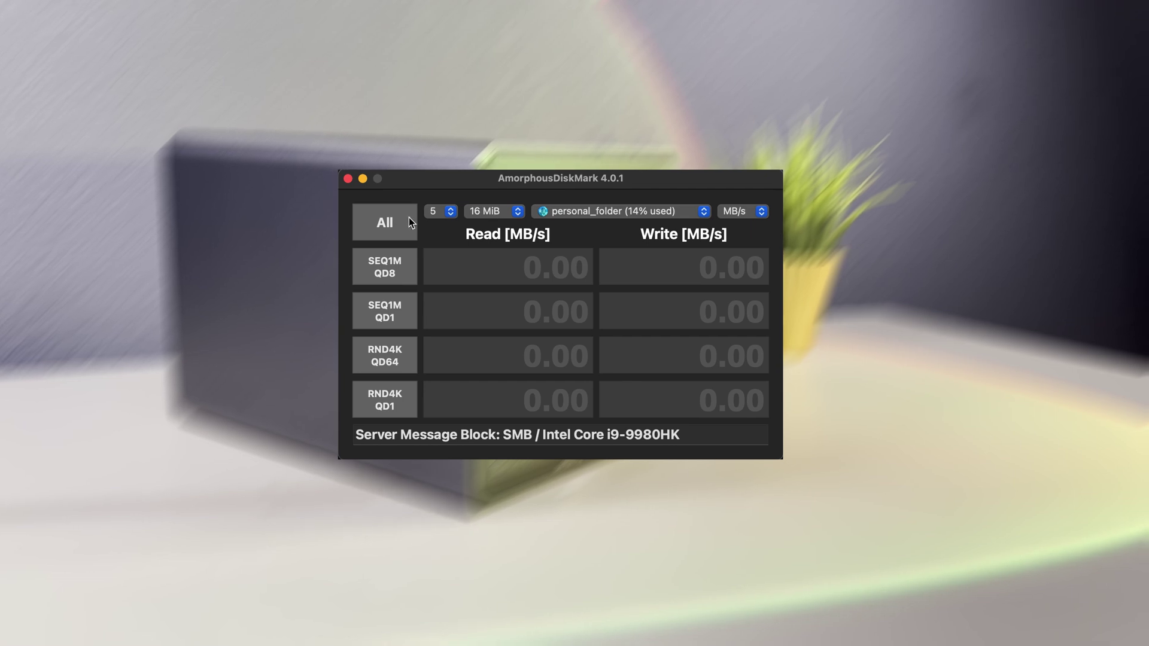
- Switch to AmorphousDiskMark and run all read and write speed tests on personal_folder
{"action": "left_click", "coordinate": [384, 225]}
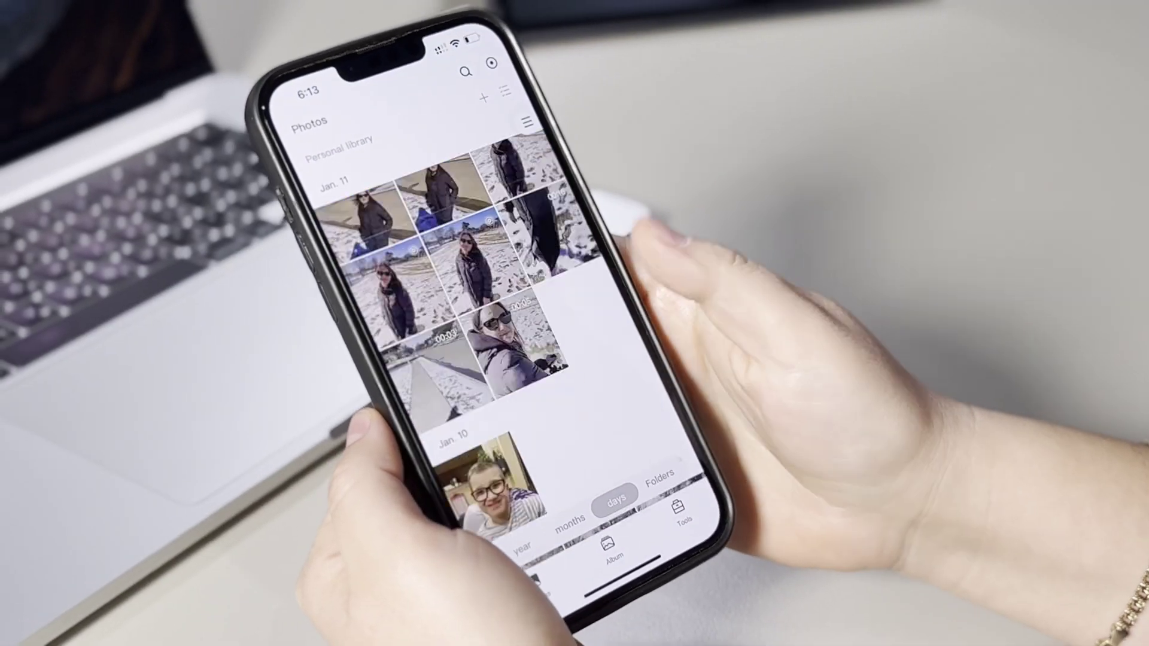
- Browse the personal photo library on the phone, play the Nov. 12 video and rewind it toward its start
{"action": "scroll", "coordinate": [508, 329], "scroll_direction": "down", "scroll_amount": 15}
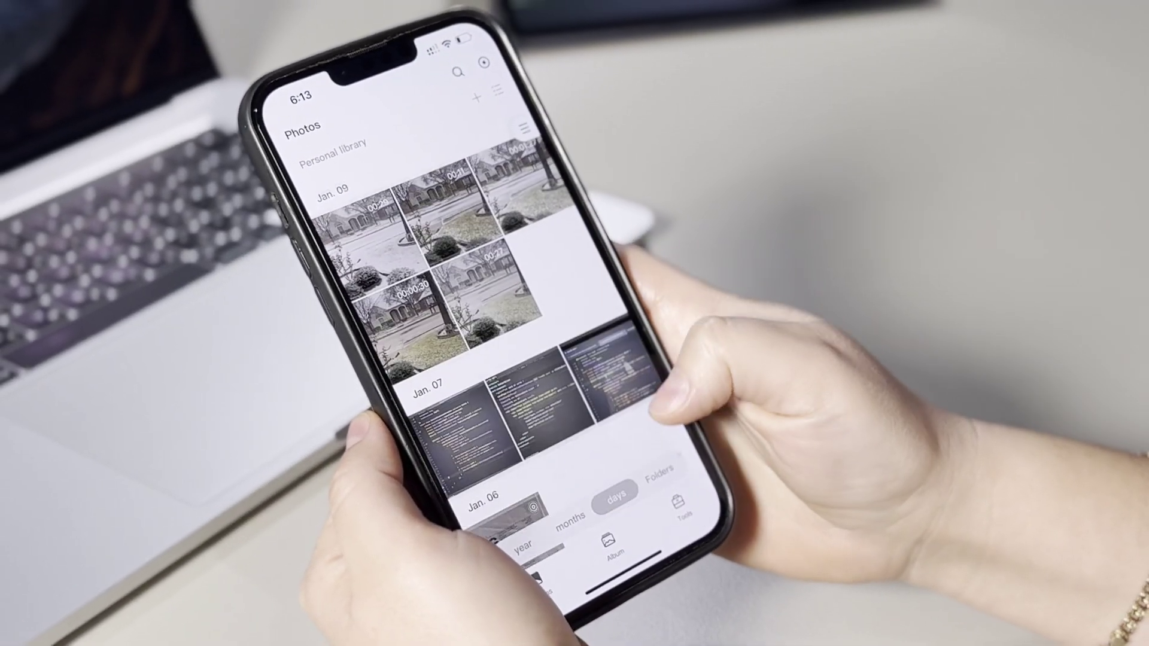
{"action": "scroll", "coordinate": [527, 359], "scroll_direction": "down", "scroll_amount": 10}
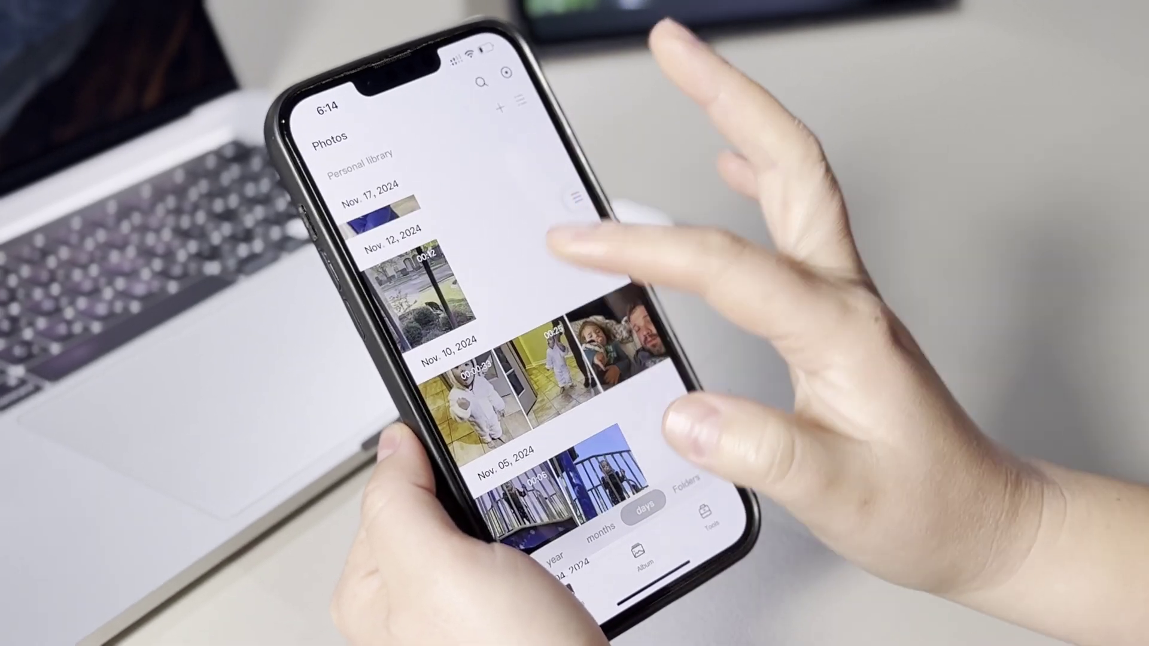
{"action": "left_click", "coordinate": [419, 281]}
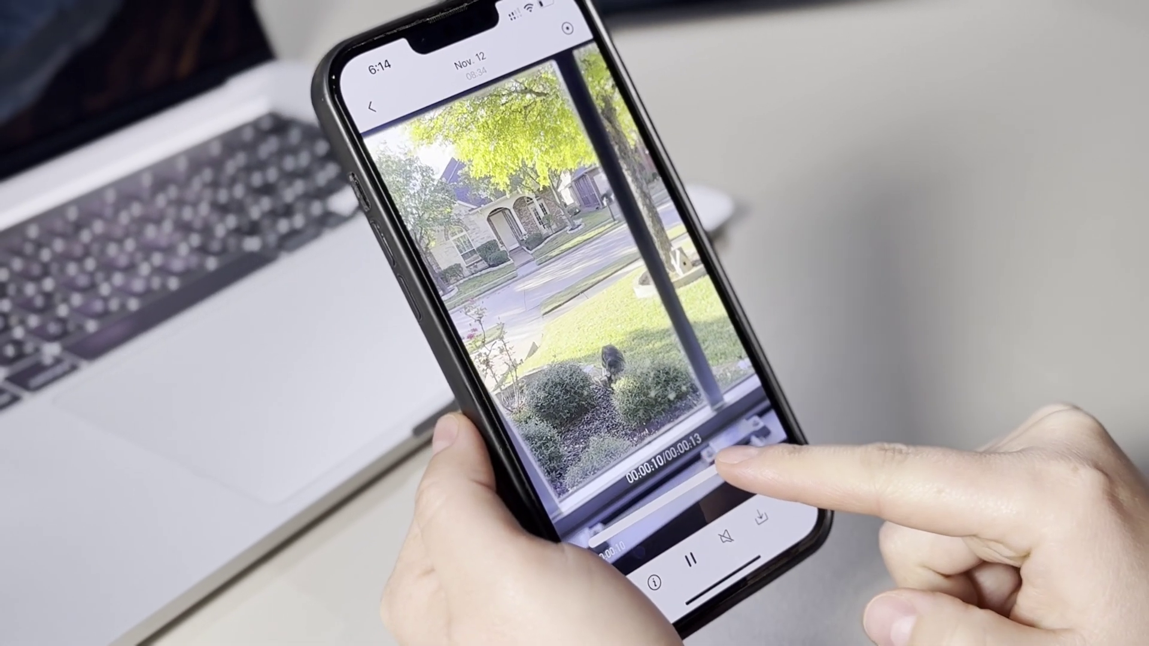
{"action": "left_click_drag", "start_coordinate": [664, 496], "coordinate": [637, 506]}
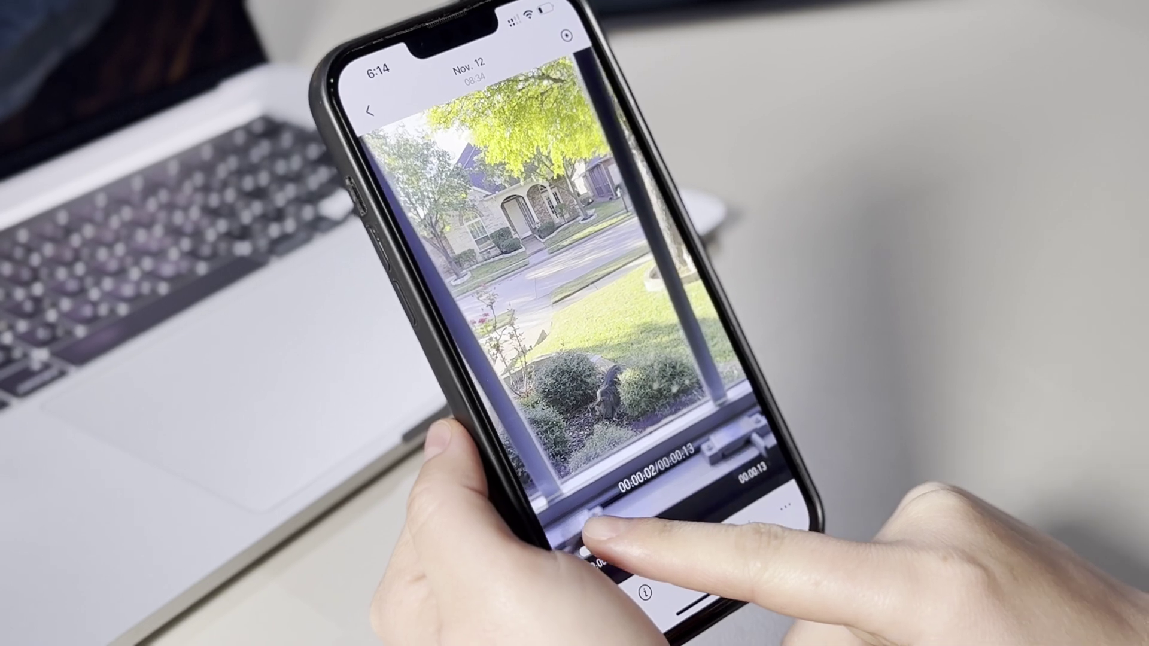